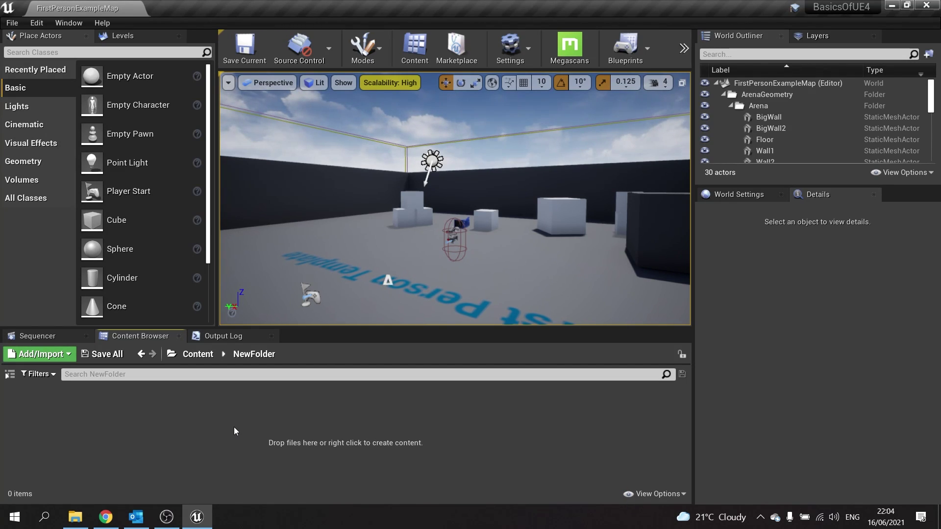
Step: Create a CurveFloat asset via Miscellaneous > Curve and name it TestFloatCurve
{"action": "left_click", "coordinate": [46, 355]}
{"action": "mouse_move", "coordinate": [115, 369]}
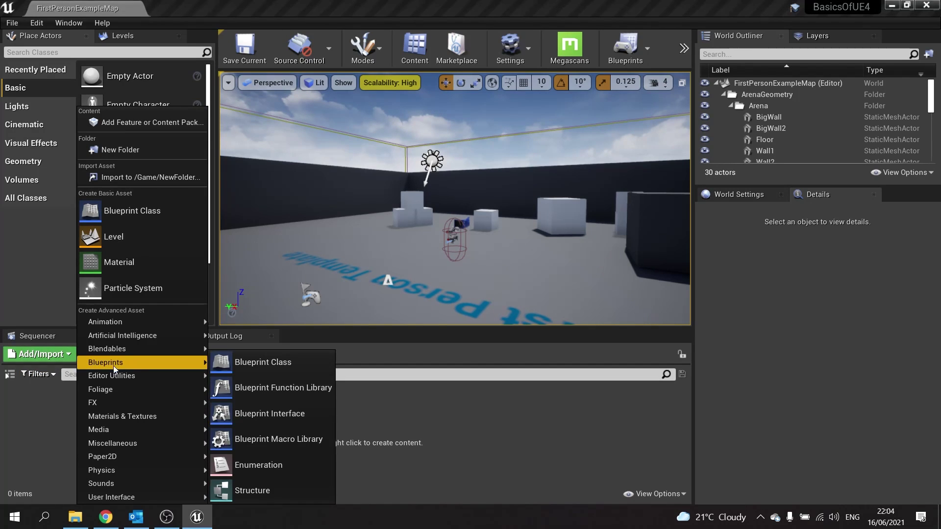
{"action": "mouse_move", "coordinate": [138, 446]}
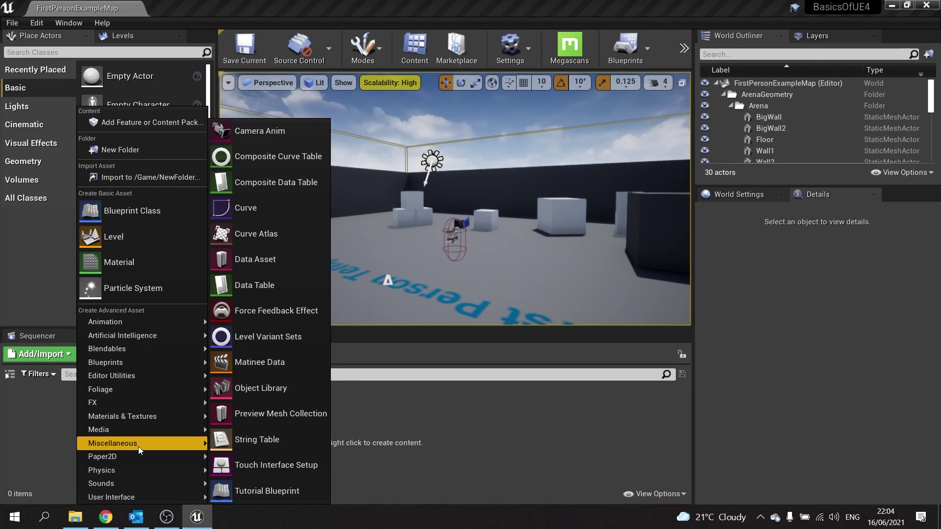
{"action": "left_click", "coordinate": [260, 208]}
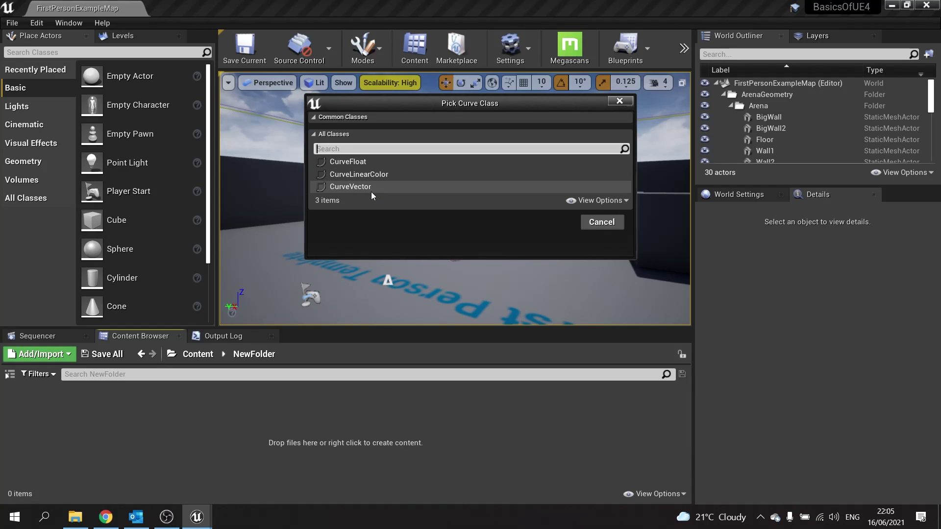
{"action": "left_click", "coordinate": [358, 162]}
{"action": "left_click", "coordinate": [549, 222]}
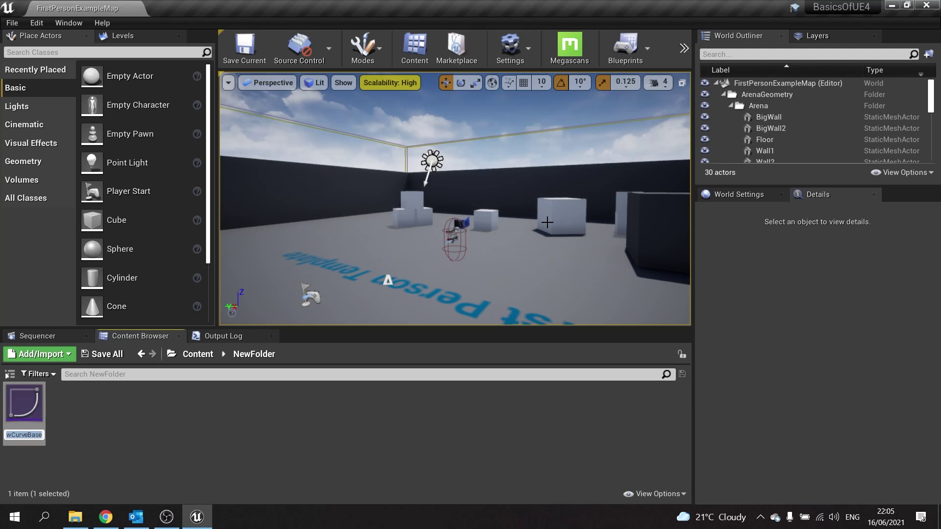
{"action": "type", "text": "Te"}
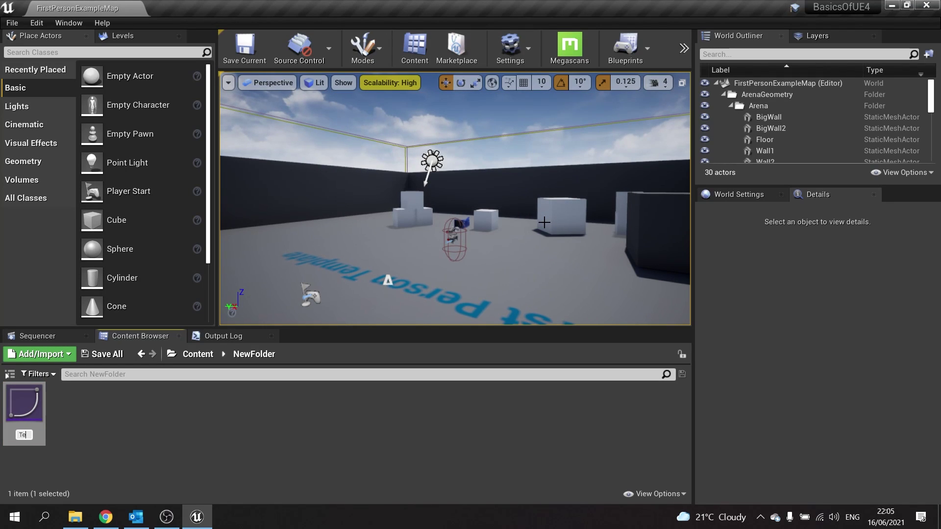
{"action": "type", "text": "stFloatCurve"}
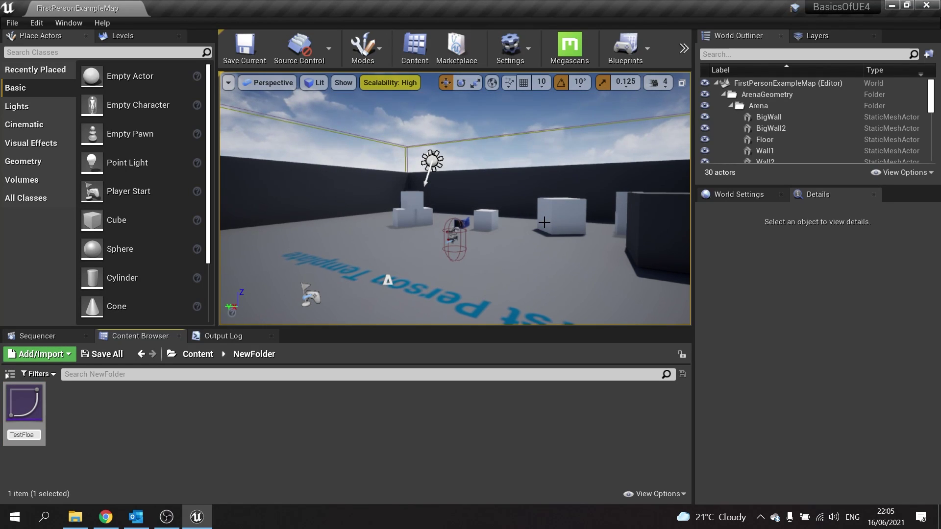
{"action": "key", "text": "Return"}
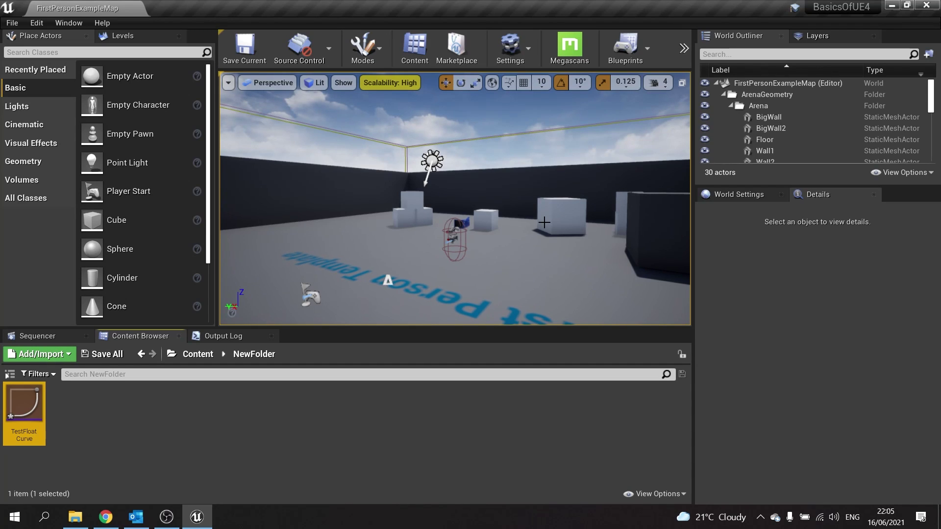
Step: Open TestFloatCurve and add its first key at time 0, value 0
{"action": "double_click", "coordinate": [26, 397]}
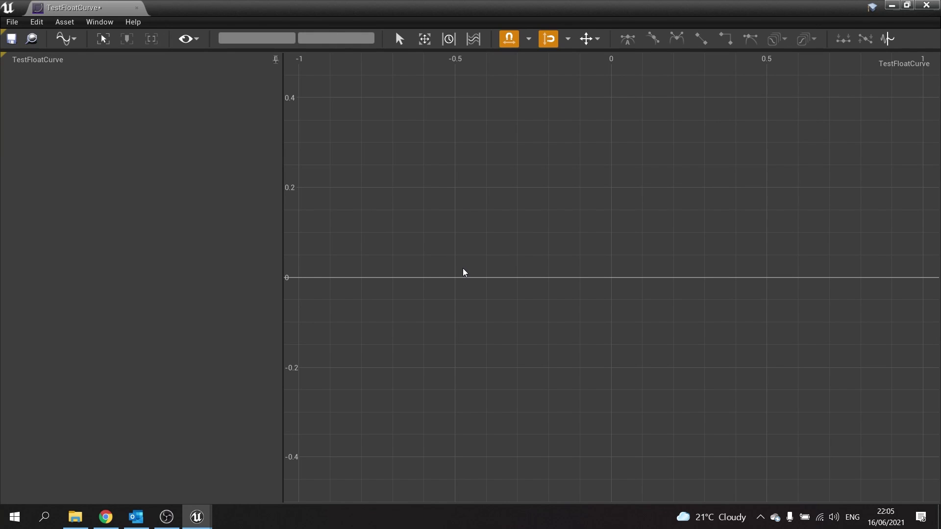
{"action": "left_click", "coordinate": [488, 278], "text": "shift"}
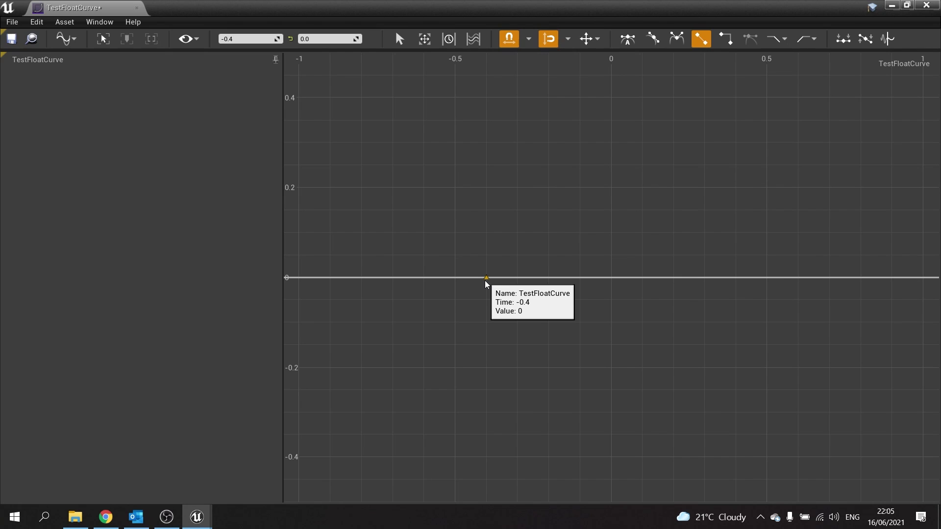
{"action": "left_click_drag", "start_coordinate": [486, 283], "coordinate": [465, 278]}
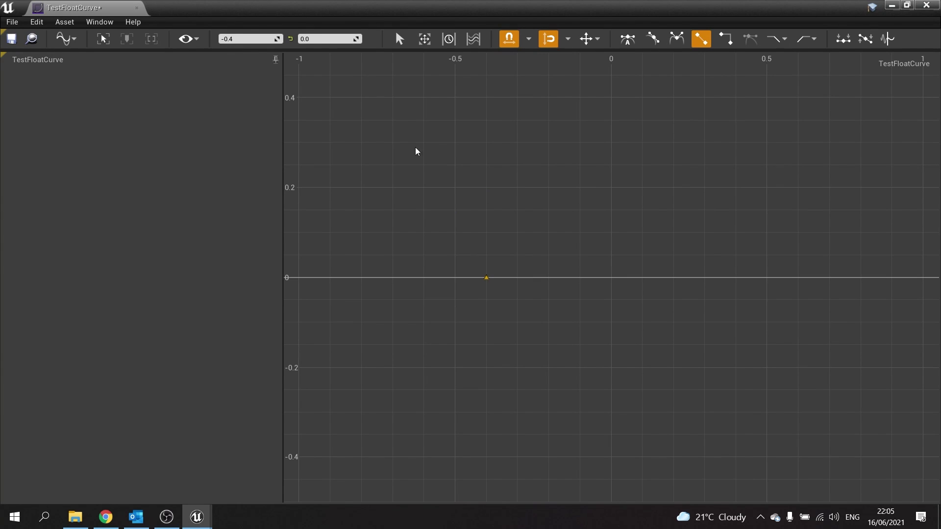
{"action": "left_click", "coordinate": [245, 37]}
{"action": "type", "text": "0"}
{"action": "key", "text": "Return"}
{"action": "key", "text": "Tab"}
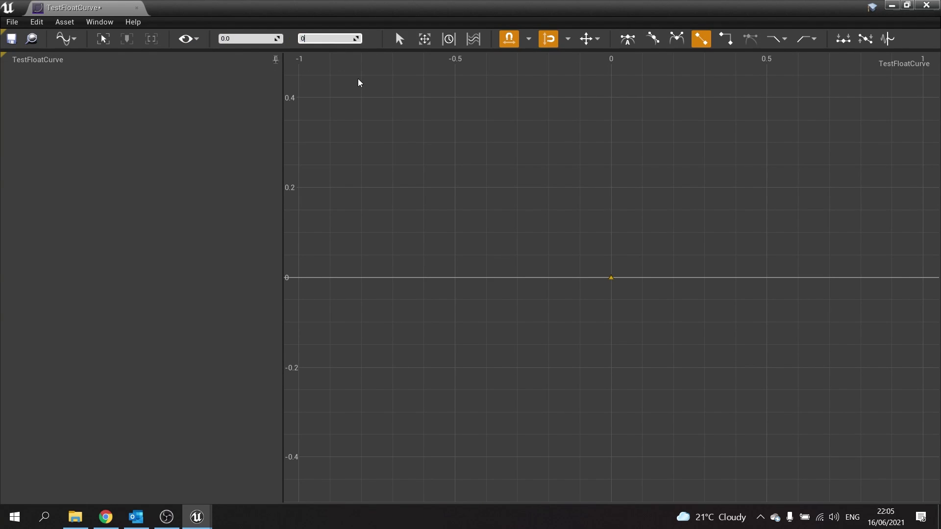
Step: Add a second key at time 1 with value 200, then look over both keys
{"action": "left_click", "coordinate": [737, 256]}
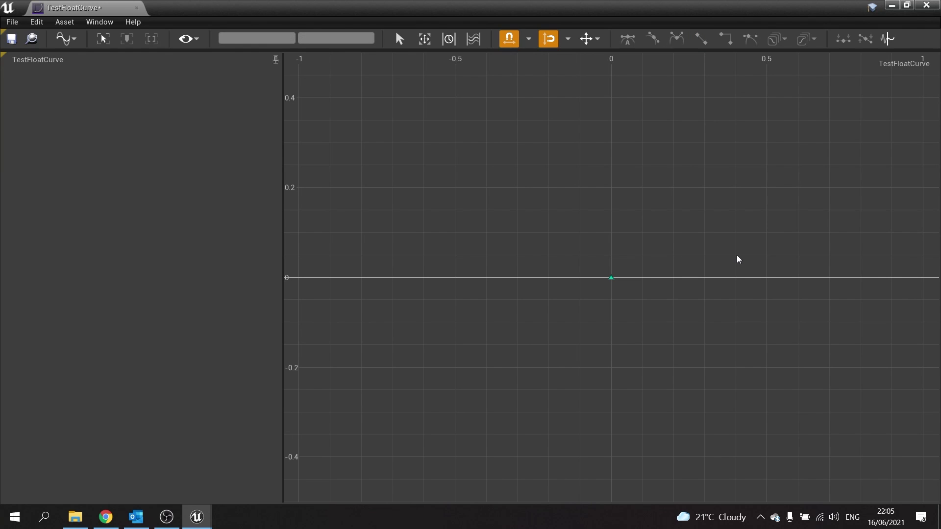
{"action": "middle_click", "coordinate": [739, 257]}
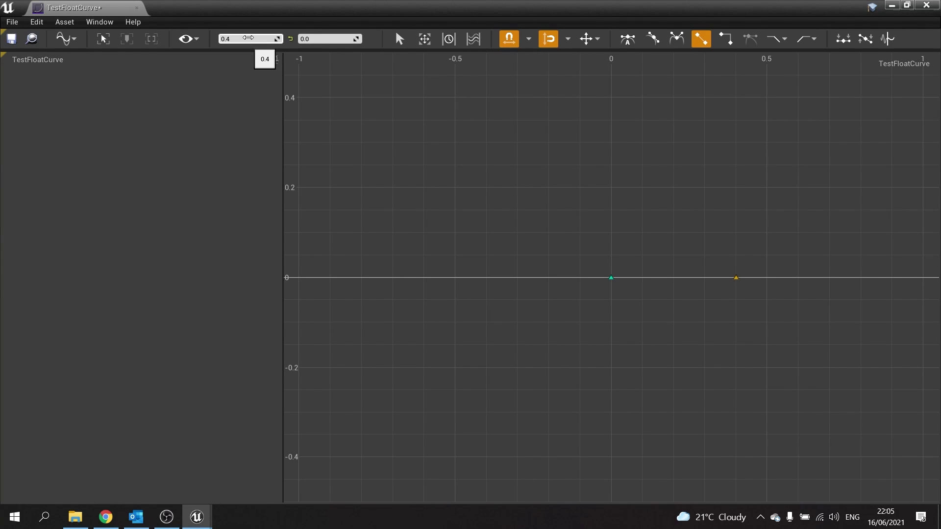
{"action": "left_click", "coordinate": [249, 38]}
{"action": "type", "text": "1"}
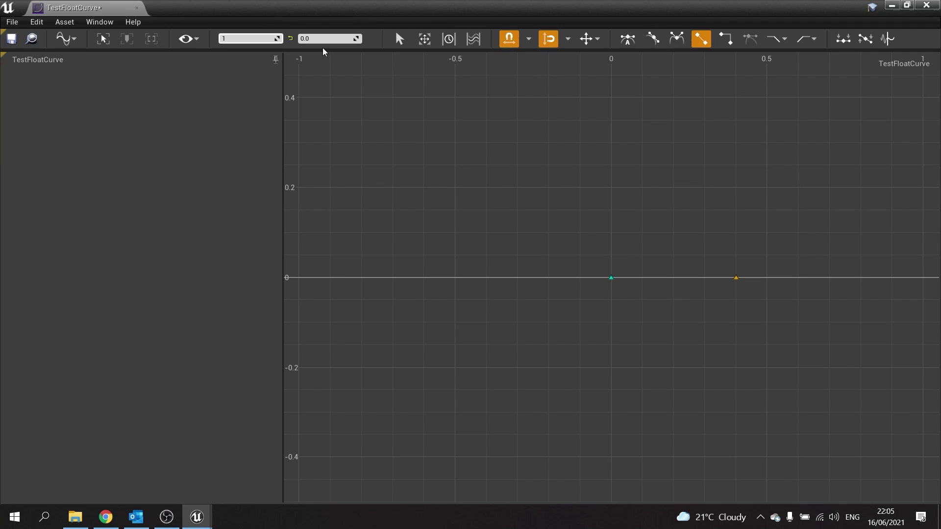
{"action": "left_click", "coordinate": [325, 38]}
{"action": "type", "text": "200"}
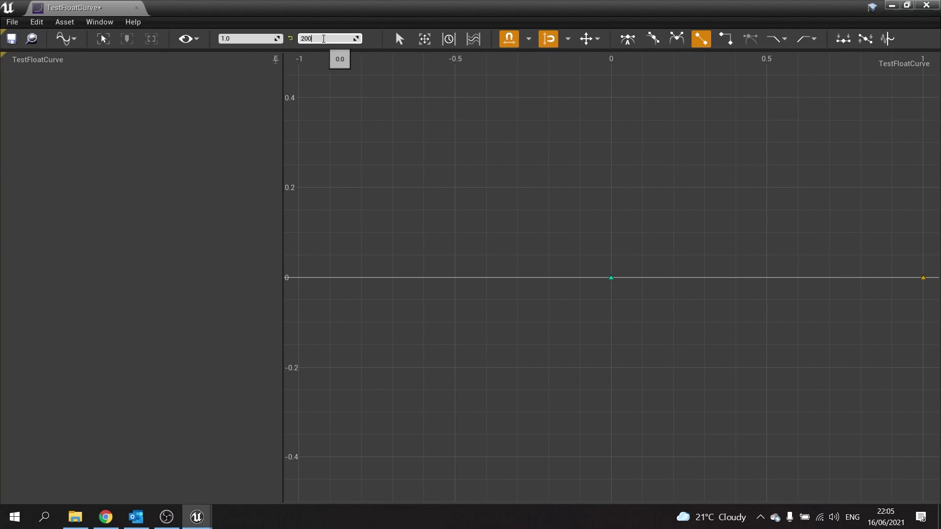
{"action": "key", "text": "Return"}
{"action": "right_click_drag", "start_coordinate": [662, 160], "coordinate": [740, 356]}
{"action": "scroll", "coordinate": [710, 310], "scroll_direction": "down", "scroll_amount": 10}
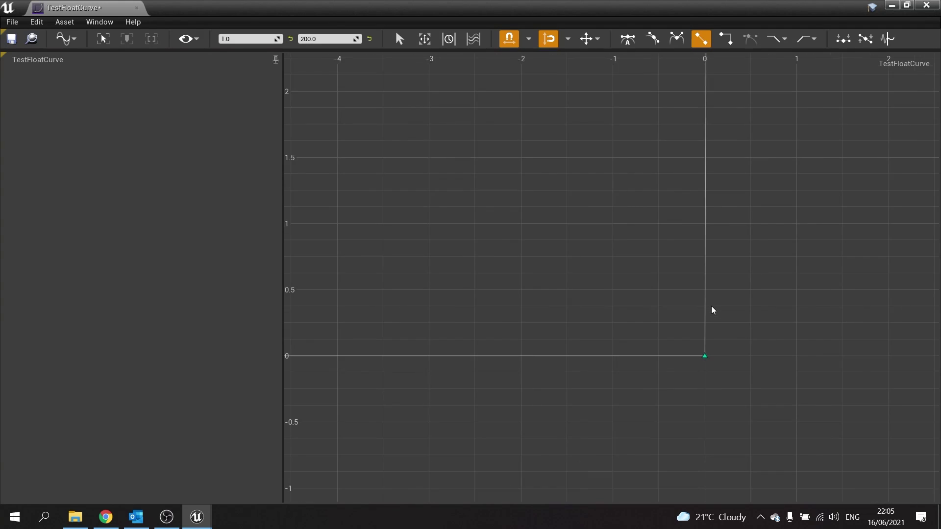
{"action": "scroll", "coordinate": [711, 309], "scroll_direction": "up", "scroll_amount": 8}
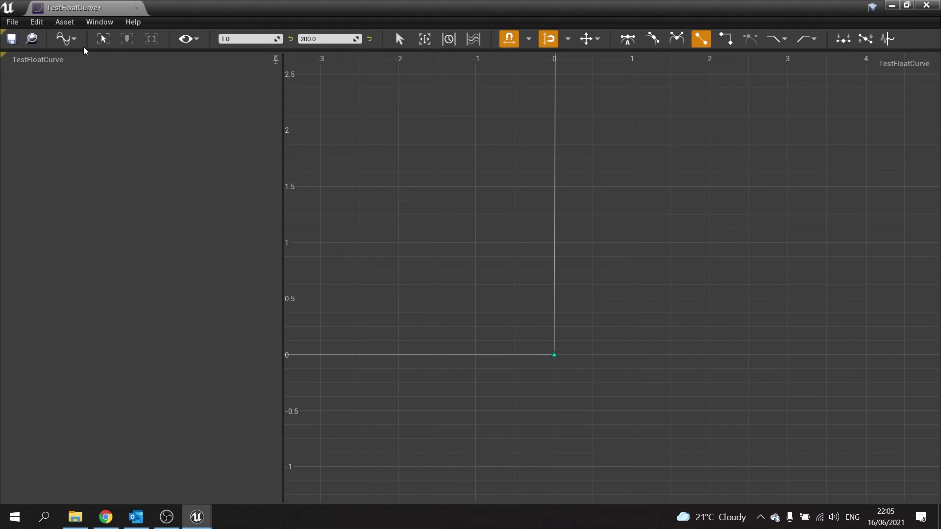
Step: Switch the curve graph to Normalized View Mode to show the 0-to-200 ramp
{"action": "left_click", "coordinate": [69, 46]}
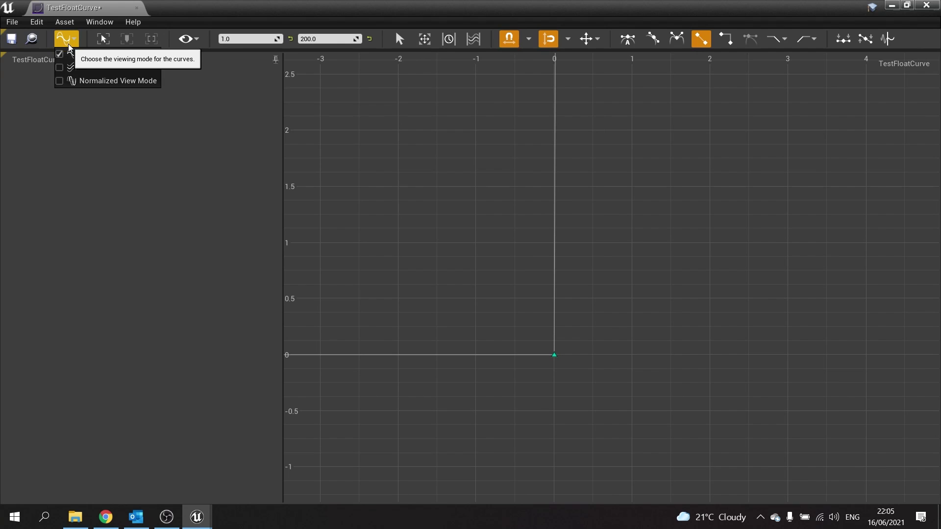
{"action": "left_click", "coordinate": [125, 81]}
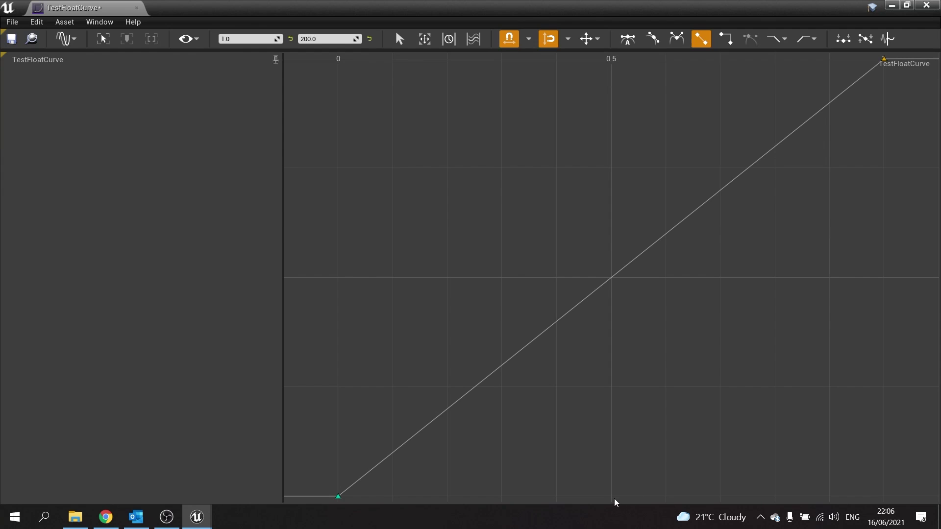
{"action": "mouse_move", "coordinate": [614, 281]}
{"action": "mouse_move", "coordinate": [503, 366]}
Step: Give both keys cubic interpolation and reshape the curve's top with the end tangent
{"action": "left_click_drag", "start_coordinate": [900, 55], "coordinate": [341, 499]}
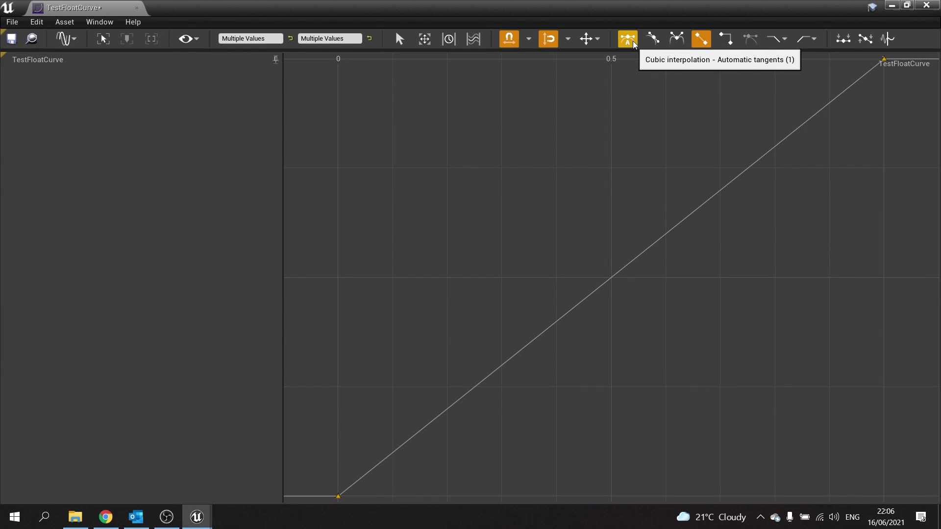
{"action": "left_click", "coordinate": [633, 43]}
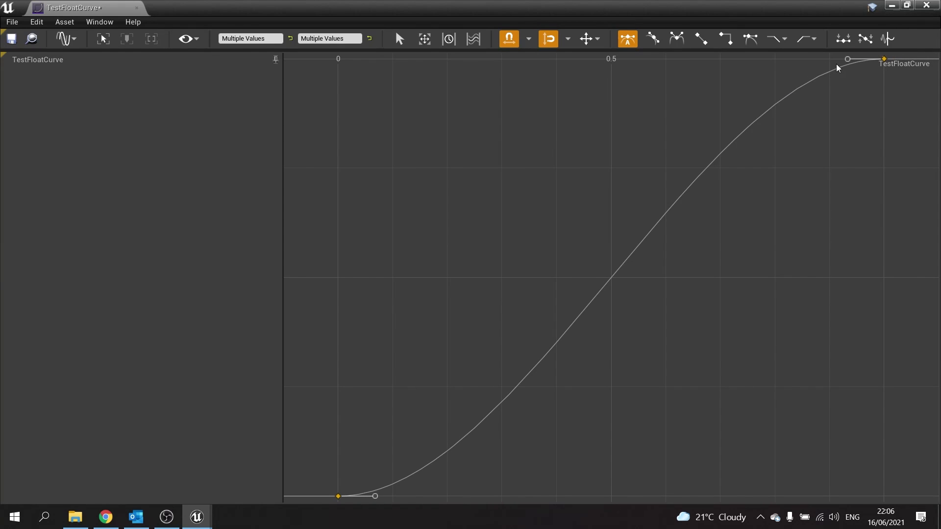
{"action": "left_click_drag", "start_coordinate": [848, 60], "coordinate": [796, 65]}
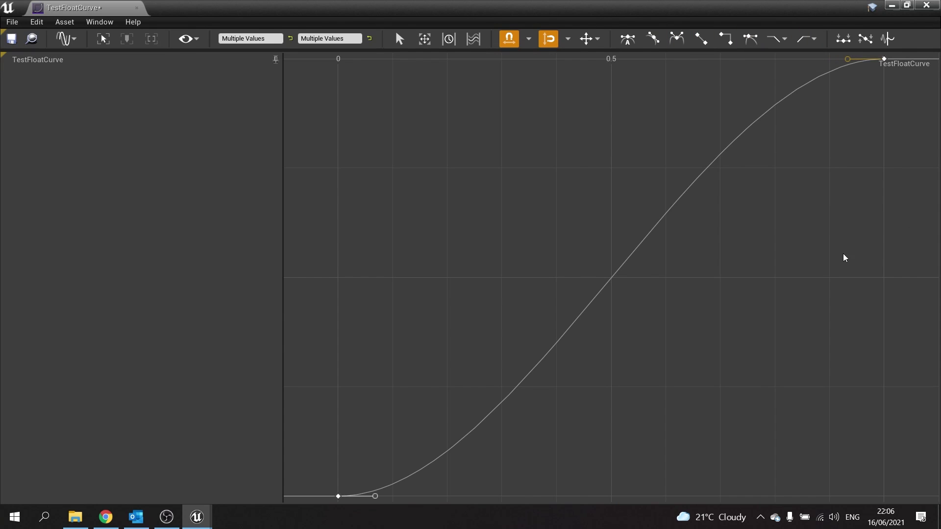
Step: Add a smooth cubic middle key at time 0.2, value 100, and close the curve
{"action": "left_click", "coordinate": [612, 280]}
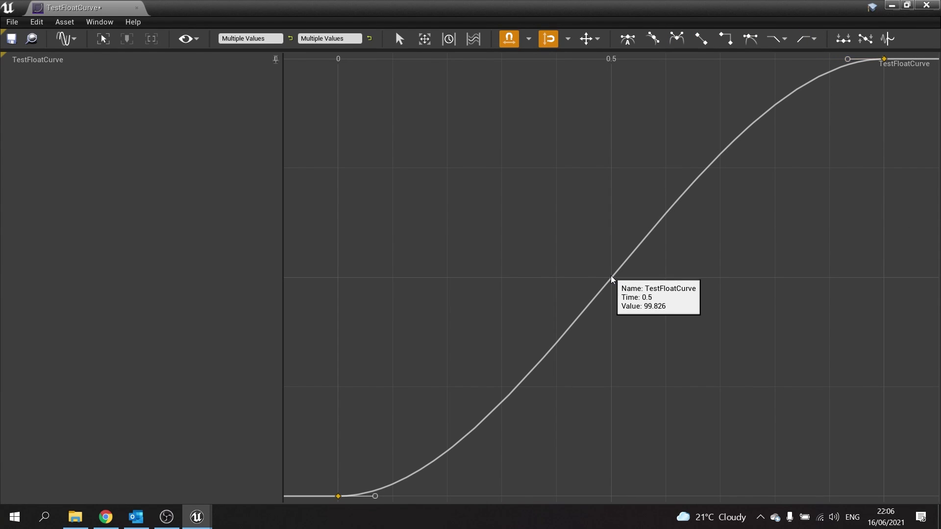
{"action": "middle_click", "coordinate": [612, 279]}
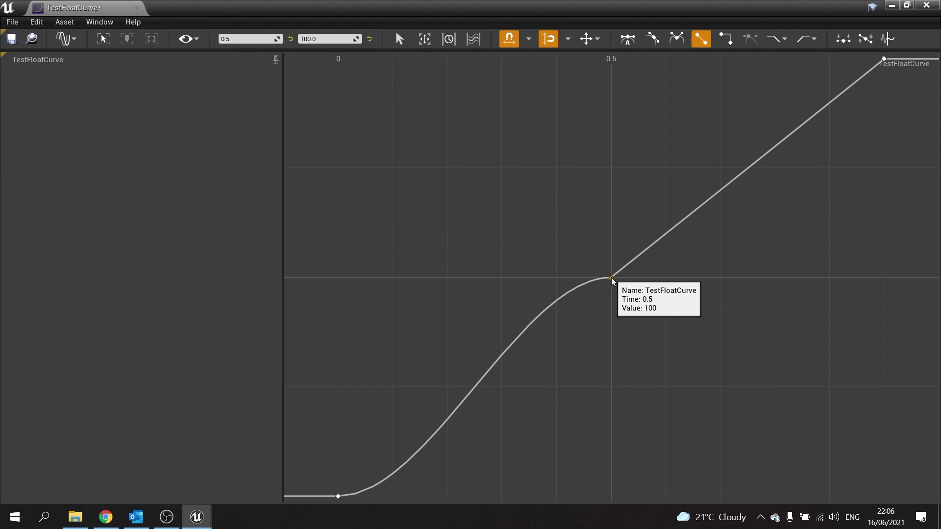
{"action": "left_click_drag", "start_coordinate": [612, 279], "coordinate": [463, 283]}
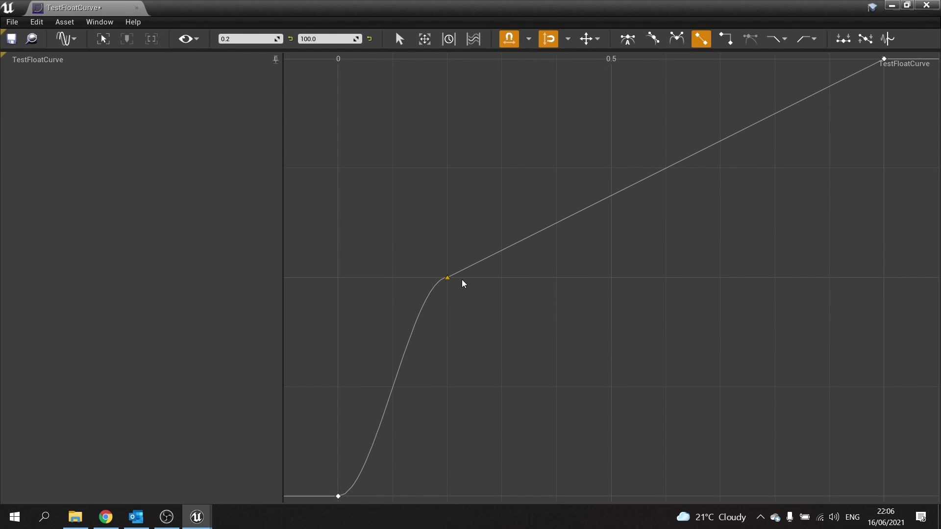
{"action": "left_click", "coordinate": [632, 40]}
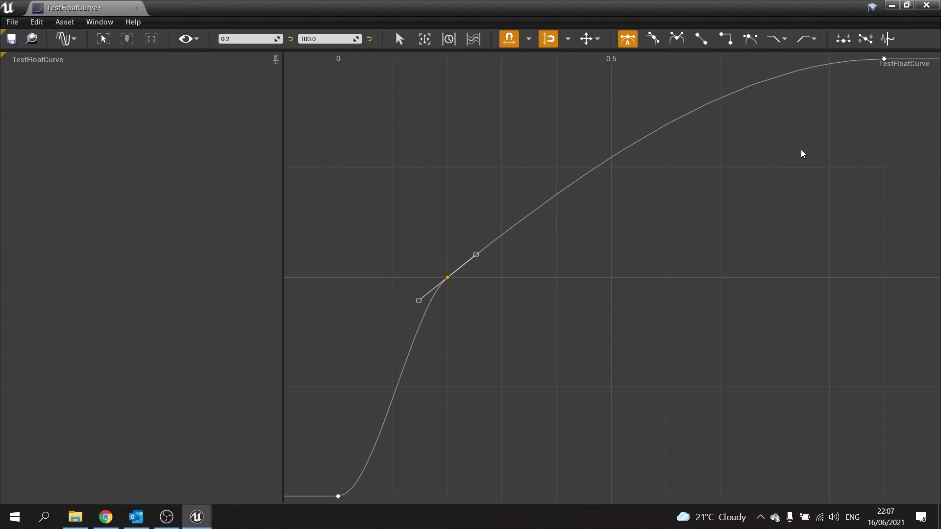
{"action": "left_click", "coordinate": [742, 221]}
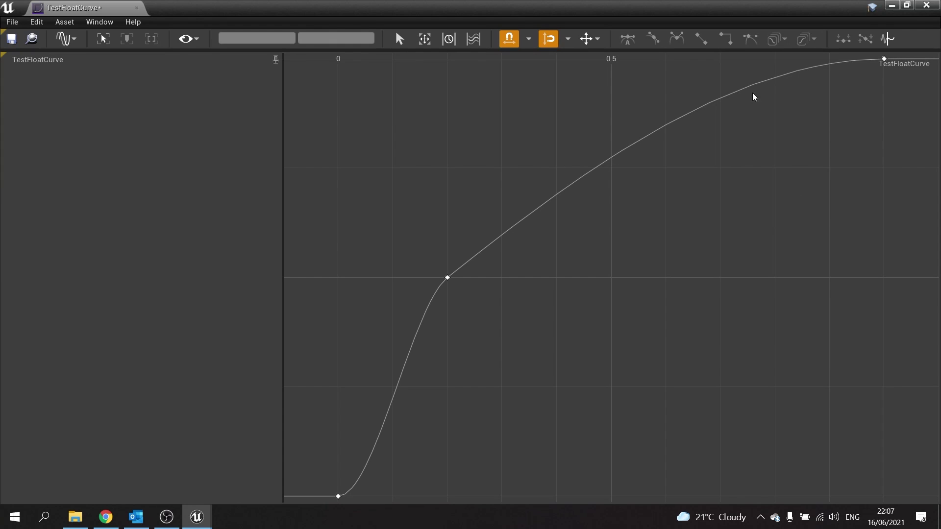
{"action": "left_click", "coordinate": [924, 14]}
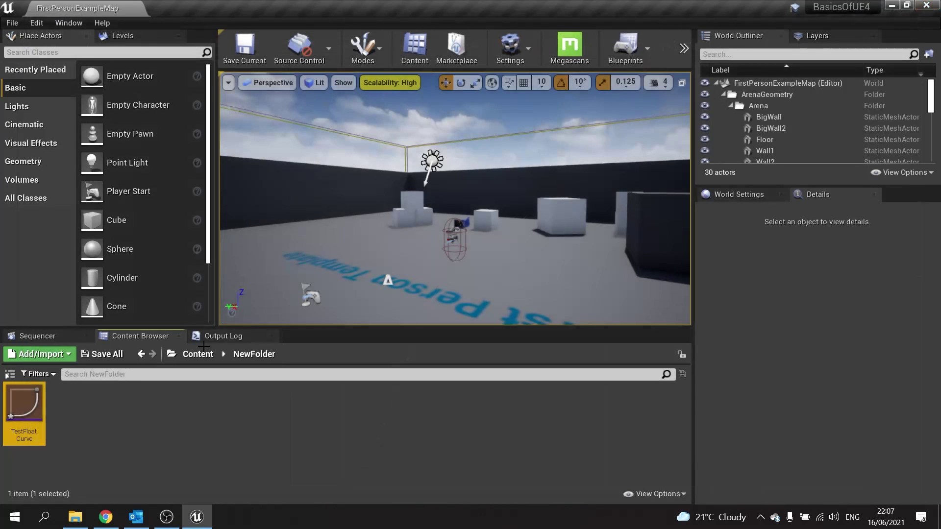
Step: Create an Actor Blueprint, NewBlueprint, in NewFolder and open it
{"action": "right_click", "coordinate": [151, 422]}
{"action": "left_click", "coordinate": [226, 126]}
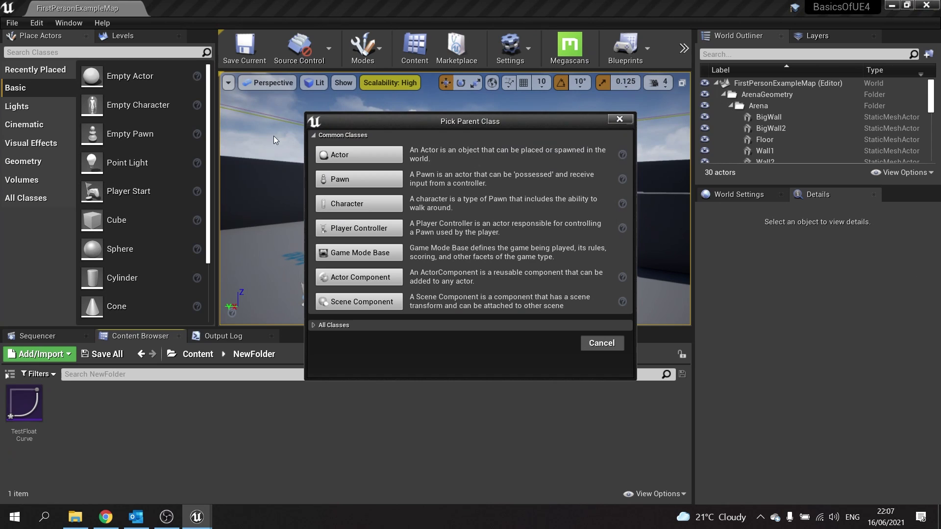
{"action": "left_click", "coordinate": [382, 162]}
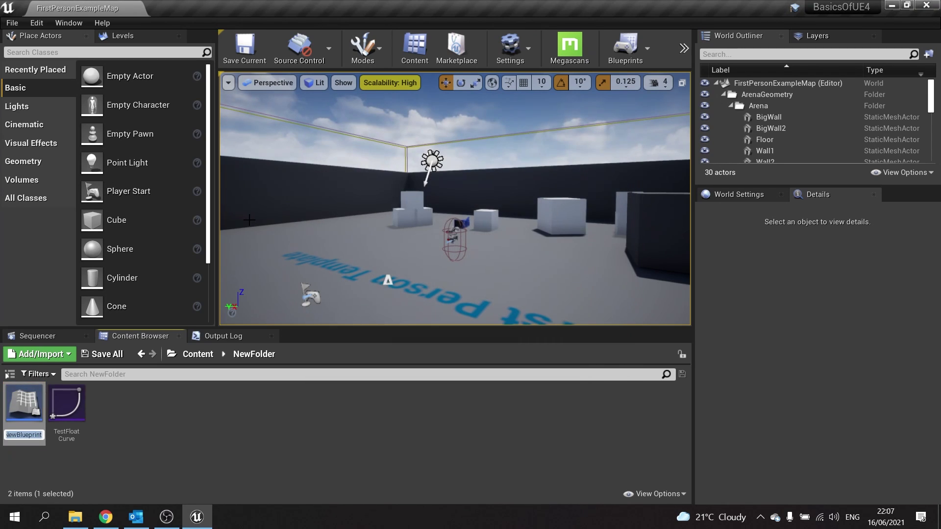
{"action": "double_click", "coordinate": [28, 410]}
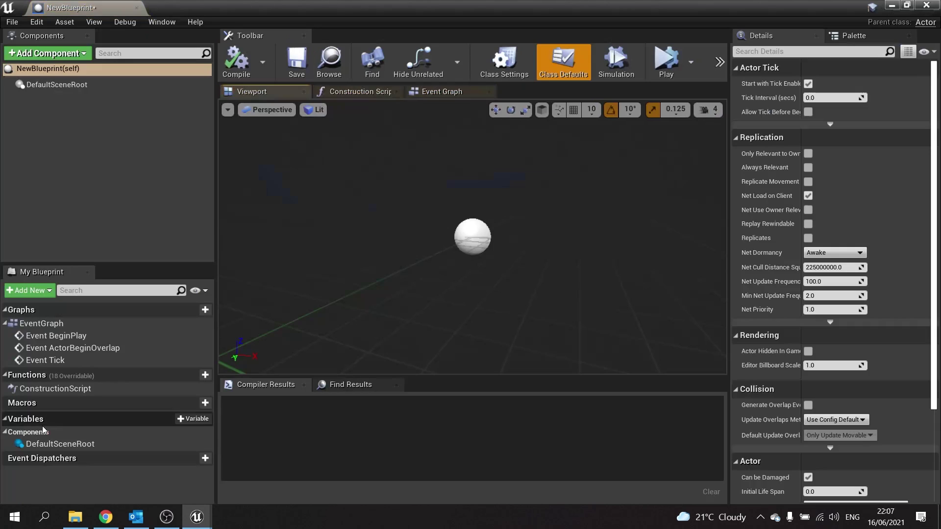
Step: Add a Curve Float variable named Curve, compile, and default it to TestFloatCurve
{"action": "left_click", "coordinate": [192, 421]}
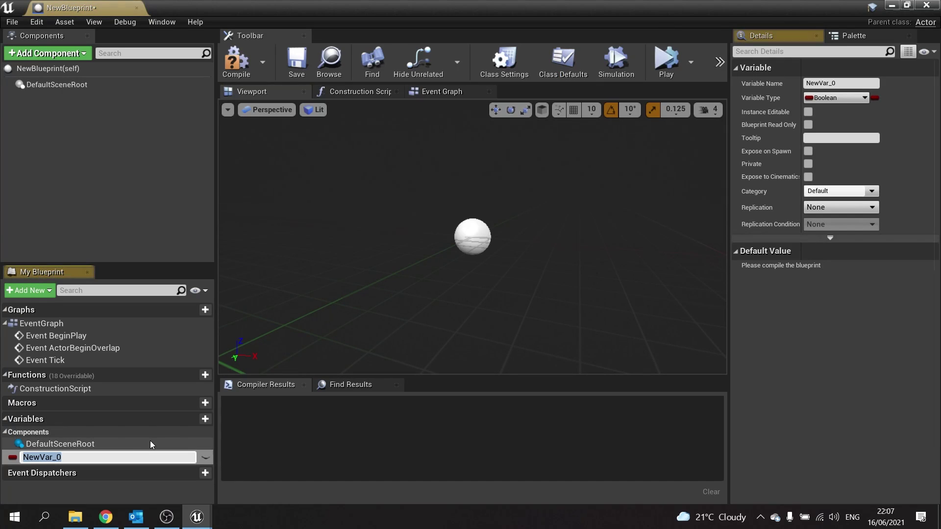
{"action": "type", "text": "Curve"}
{"action": "key", "text": "Return"}
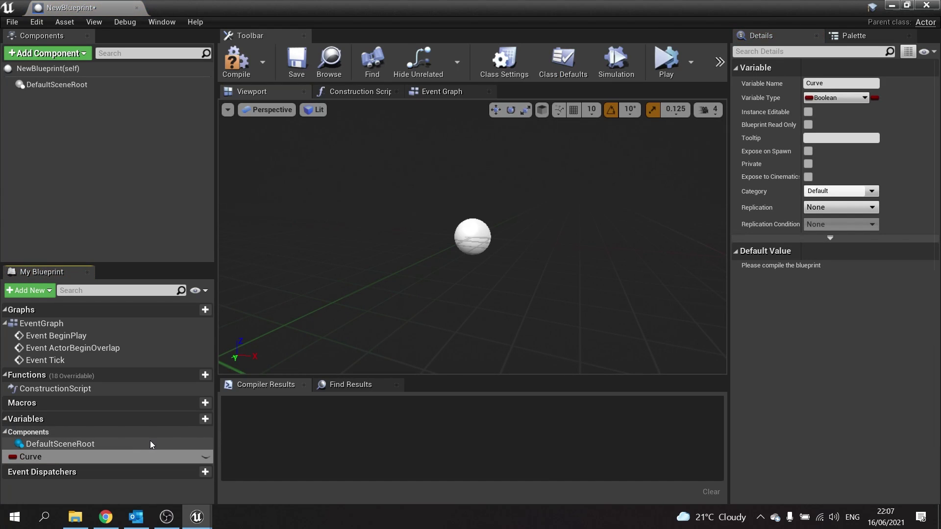
{"action": "left_click", "coordinate": [841, 98]}
{"action": "type", "text": "curve"}
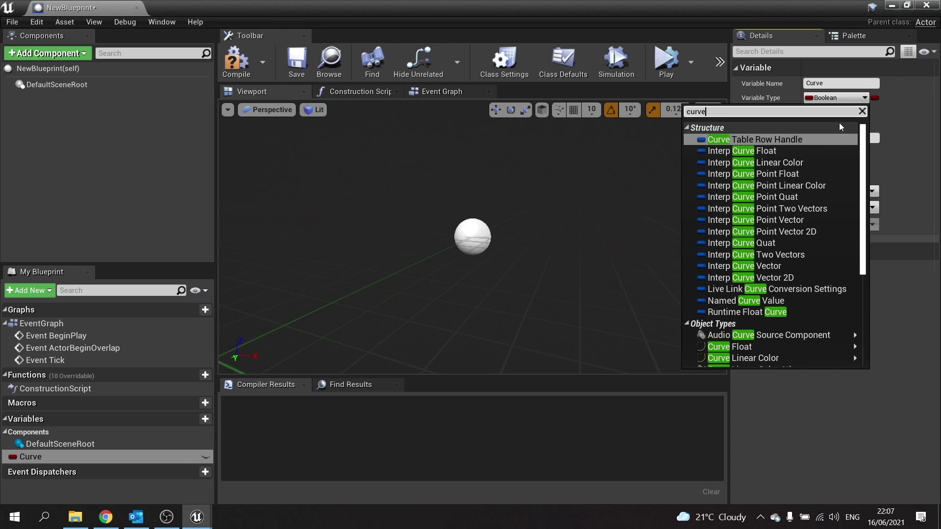
{"action": "left_click", "coordinate": [770, 350]}
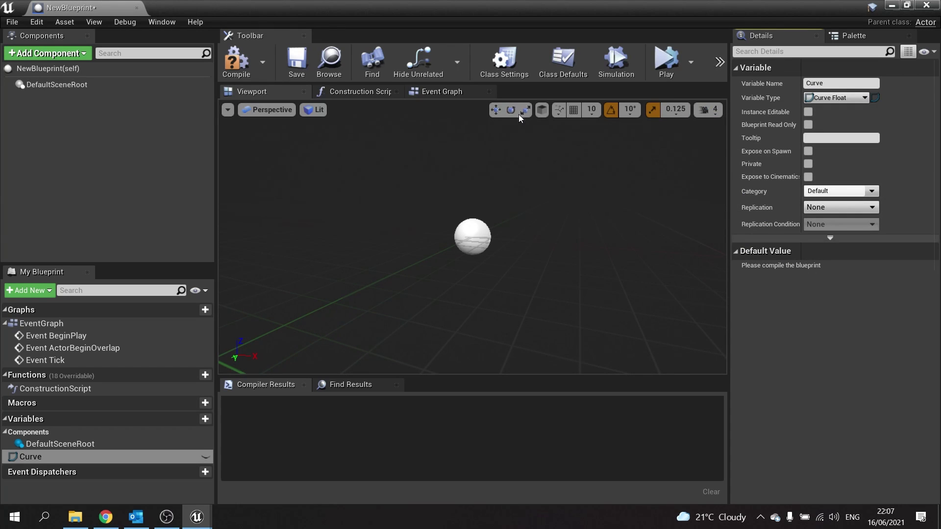
{"action": "left_click", "coordinate": [236, 60]}
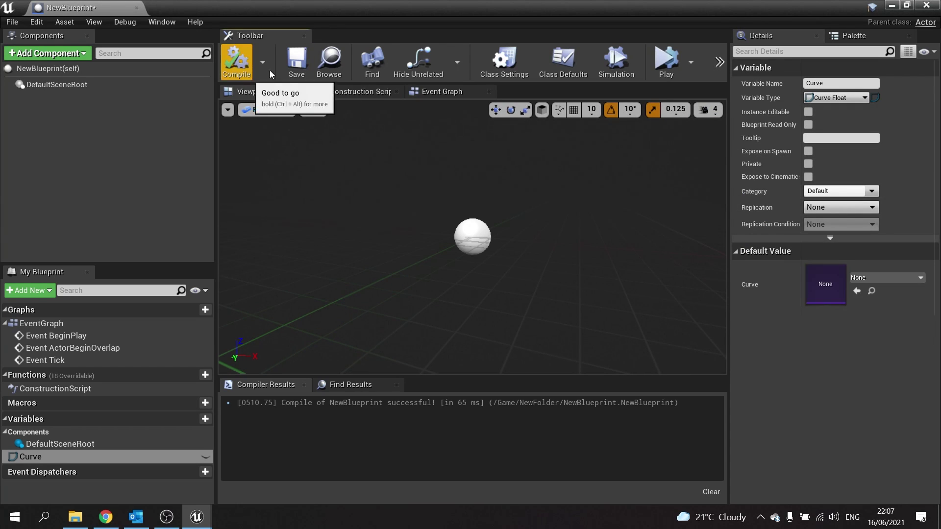
{"action": "left_click", "coordinate": [875, 277]}
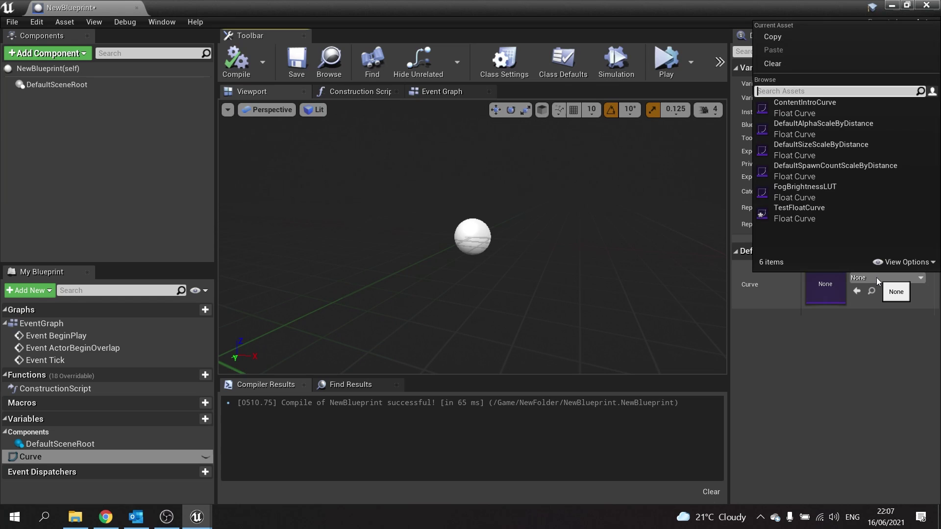
{"action": "left_click", "coordinate": [803, 213]}
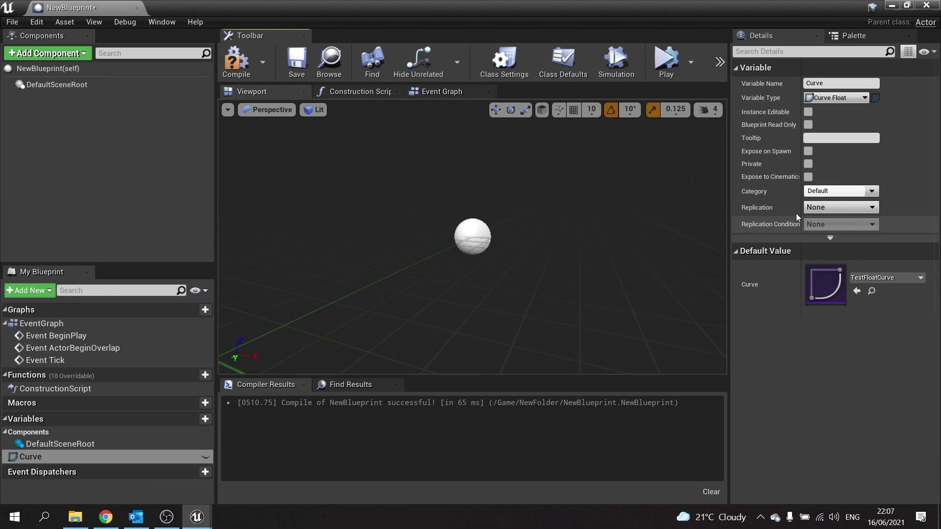
Step: In the Event Graph, wire a Curve getter into a Get Float Value node, then minimize the Blueprint
{"action": "left_click", "coordinate": [458, 93]}
{"action": "right_click_drag", "start_coordinate": [666, 282], "coordinate": [430, 289]}
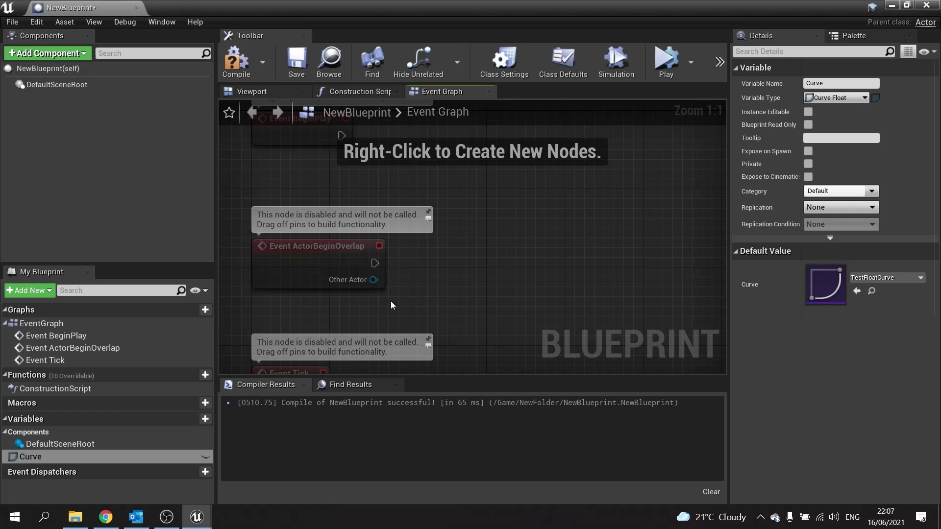
{"action": "left_click_drag", "start_coordinate": [31, 456], "coordinate": [574, 266]}
{"action": "left_click", "coordinate": [504, 293]}
{"action": "type", "text": "get"}
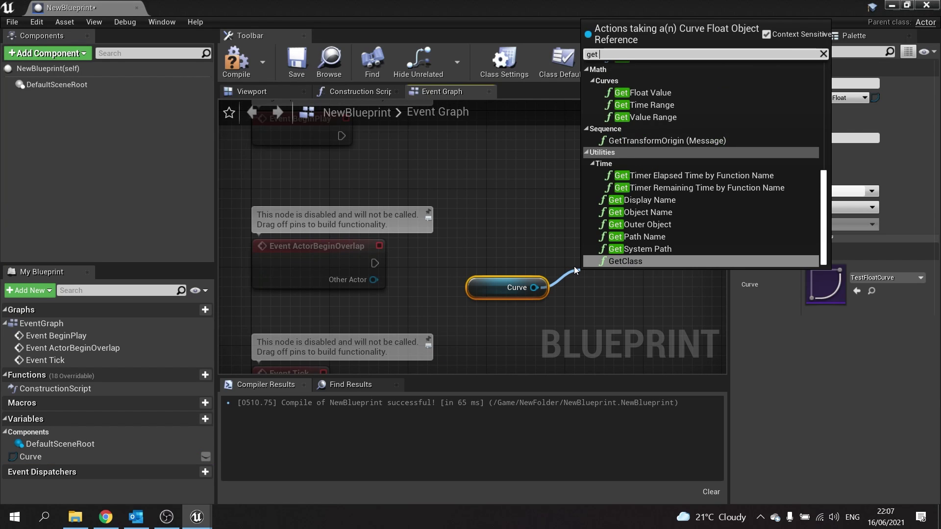
{"action": "type", "text": " val"}
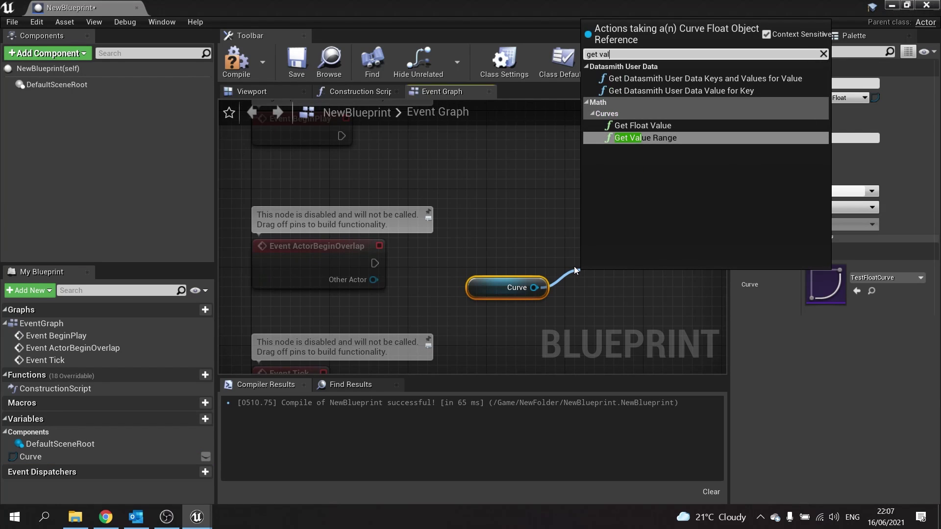
{"action": "left_click", "coordinate": [653, 127]}
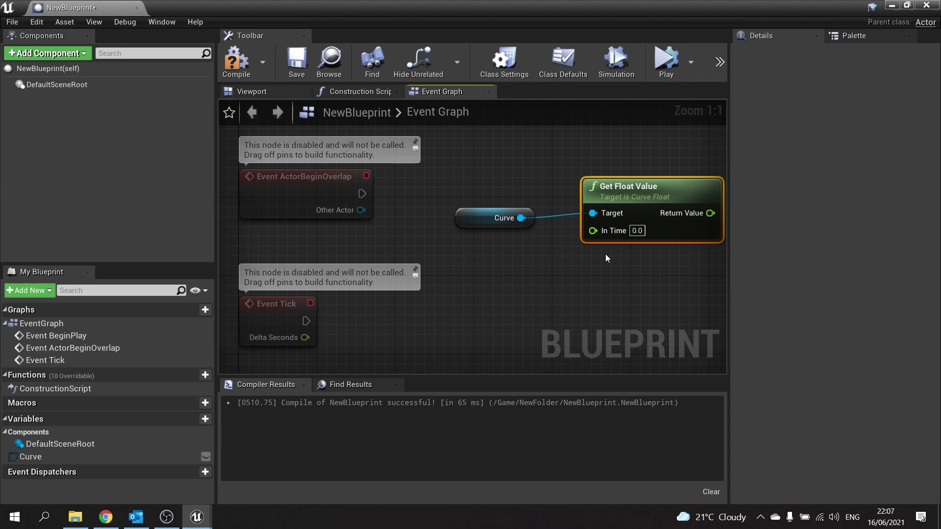
{"action": "key", "text": "f"}
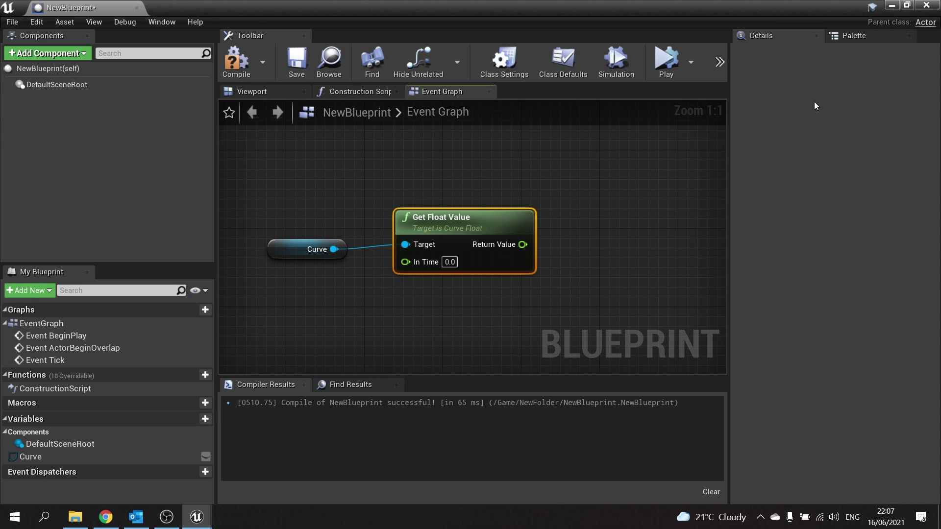
{"action": "left_click", "coordinate": [892, 5]}
Step: Create a CurveVector asset, NewCurveBase, and open it for editing
{"action": "right_click", "coordinate": [175, 393]}
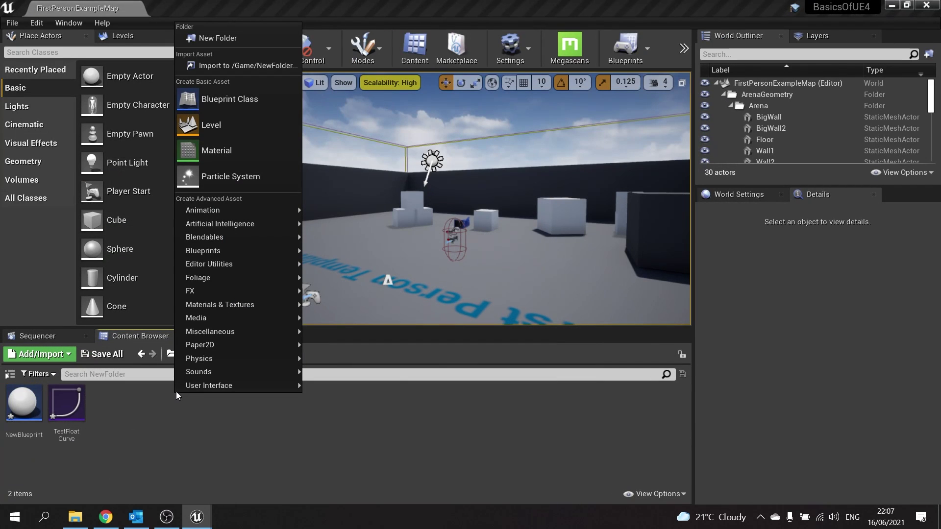
{"action": "mouse_move", "coordinate": [243, 331]}
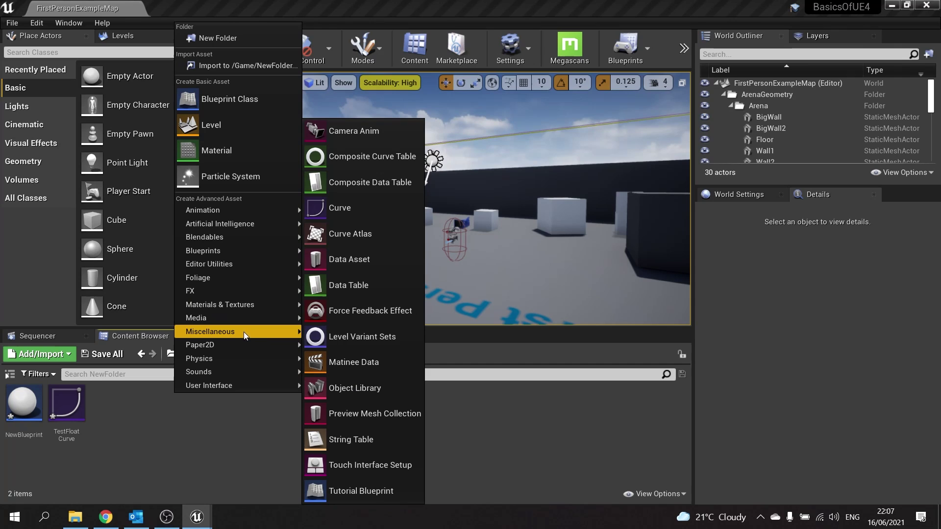
{"action": "left_click", "coordinate": [362, 215]}
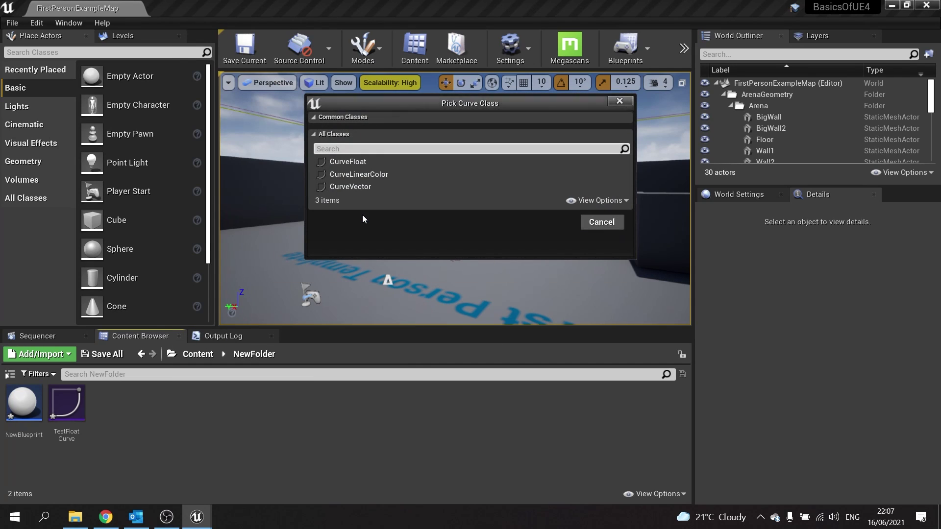
{"action": "left_click", "coordinate": [348, 187]}
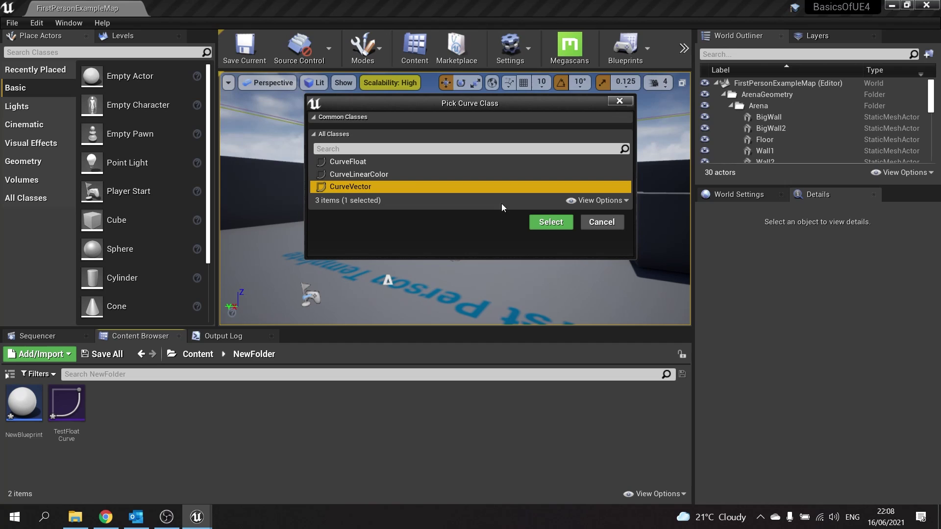
{"action": "left_click", "coordinate": [551, 222]}
{"action": "double_click", "coordinate": [69, 402]}
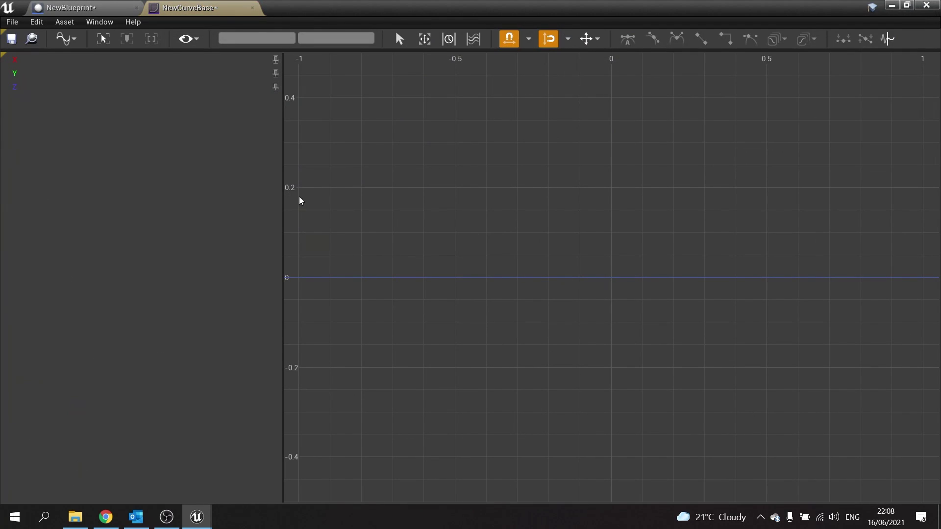
Step: Add an X-channel key at time -0.5 raised to value 0.25
{"action": "left_click", "coordinate": [37, 74]}
{"action": "left_click", "coordinate": [38, 87]}
{"action": "left_click", "coordinate": [37, 59]}
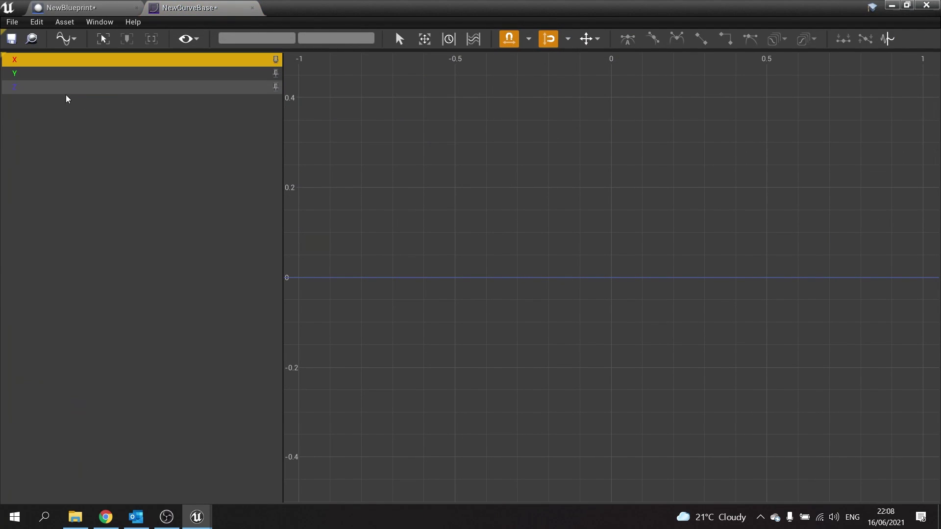
{"action": "middle_click", "coordinate": [457, 275]}
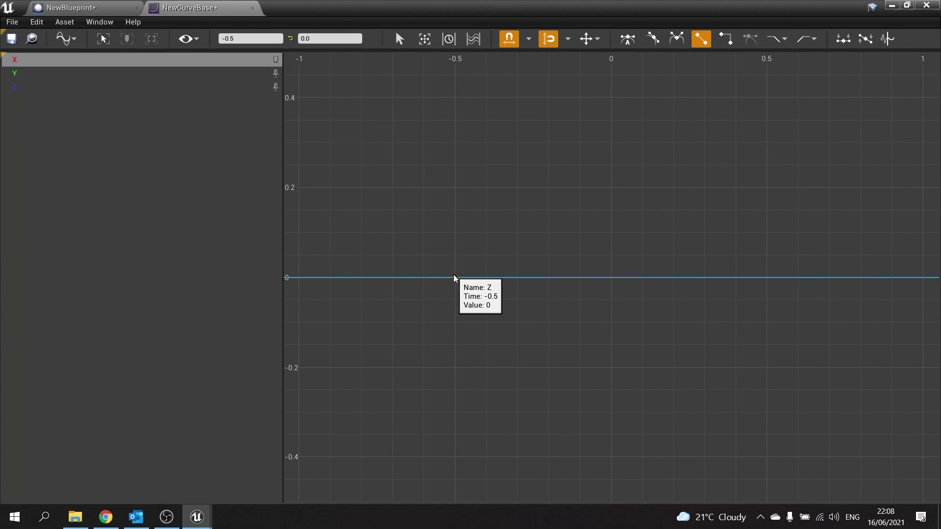
{"action": "left_click_drag", "start_coordinate": [457, 277], "coordinate": [455, 166]}
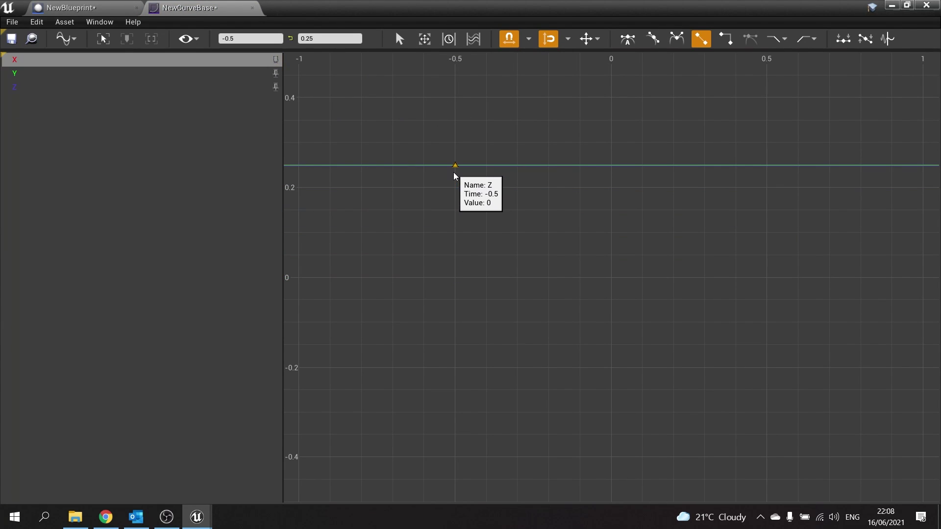
Step: Lower the Z key to about -0.1, move the Y key to 0.35 at -0.3, and close the curve
{"action": "left_click", "coordinate": [69, 78]}
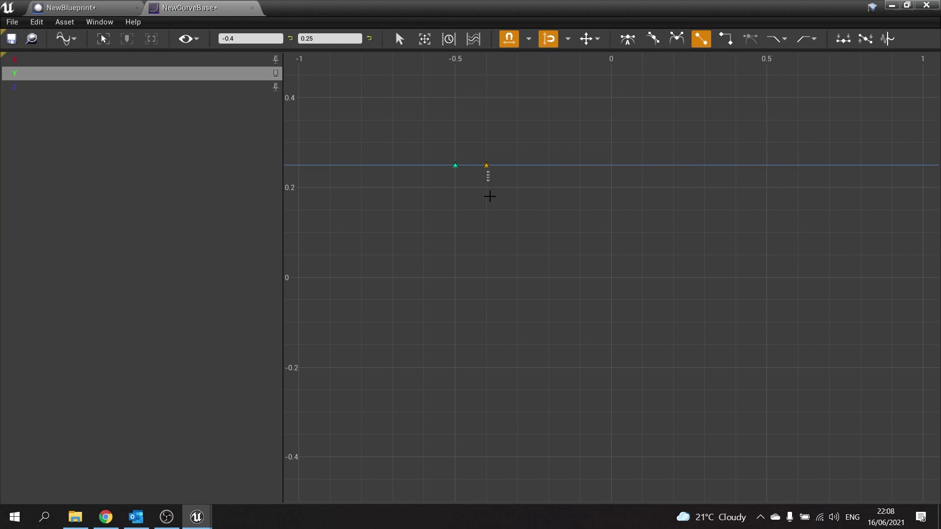
{"action": "left_click", "coordinate": [487, 179]}
{"action": "left_click", "coordinate": [487, 169]}
{"action": "left_click_drag", "start_coordinate": [488, 170], "coordinate": [488, 322]}
{"action": "left_click_drag", "start_coordinate": [487, 166], "coordinate": [611, 233]}
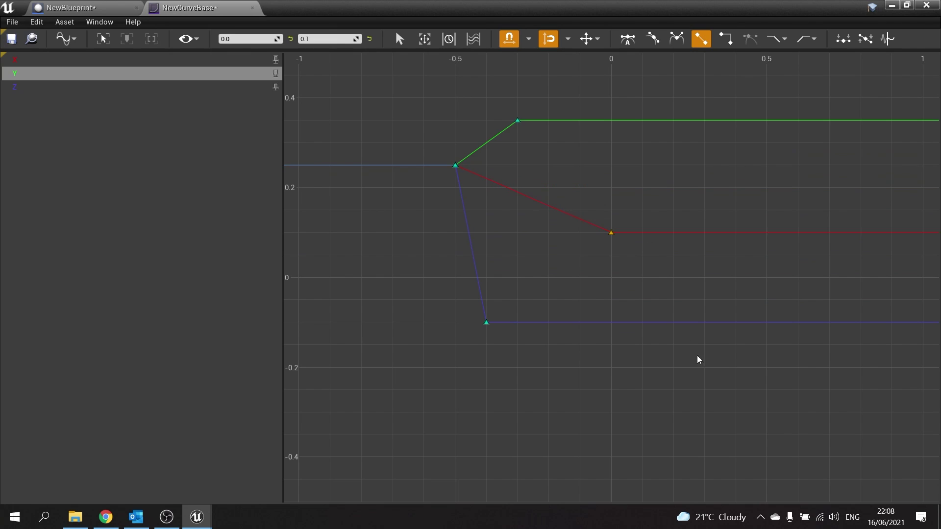
{"action": "left_click", "coordinate": [253, 8]}
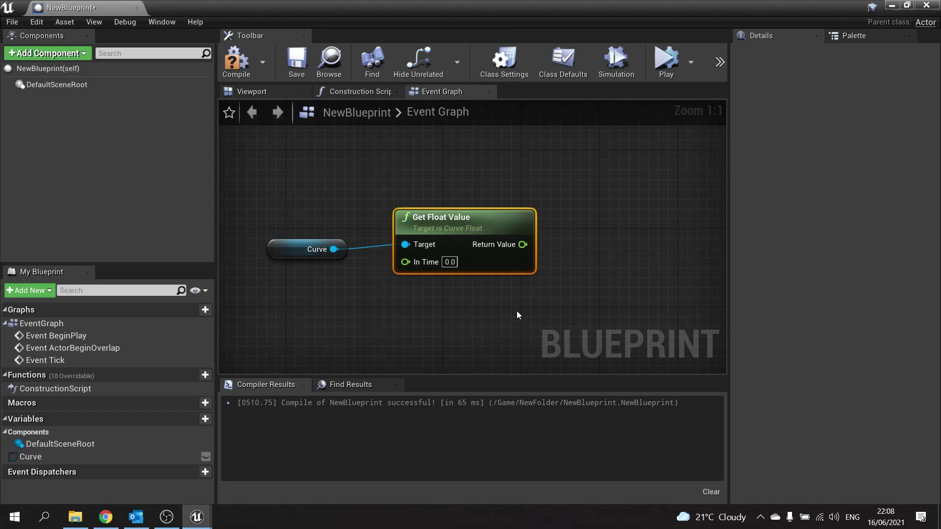
Step: Create a CurveLinearColor asset, NewCurveBase1, open it and select its starting colour stop
{"action": "left_click", "coordinate": [892, 5]}
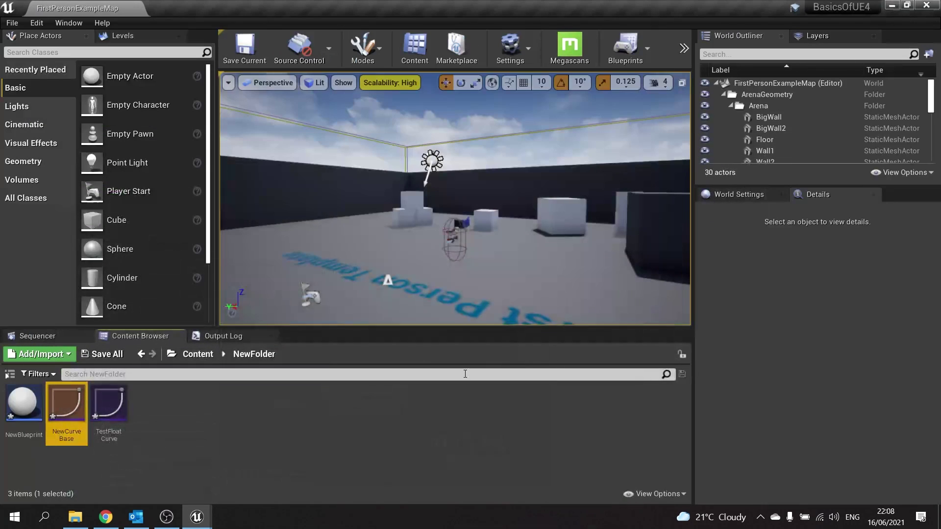
{"action": "right_click", "coordinate": [219, 461]}
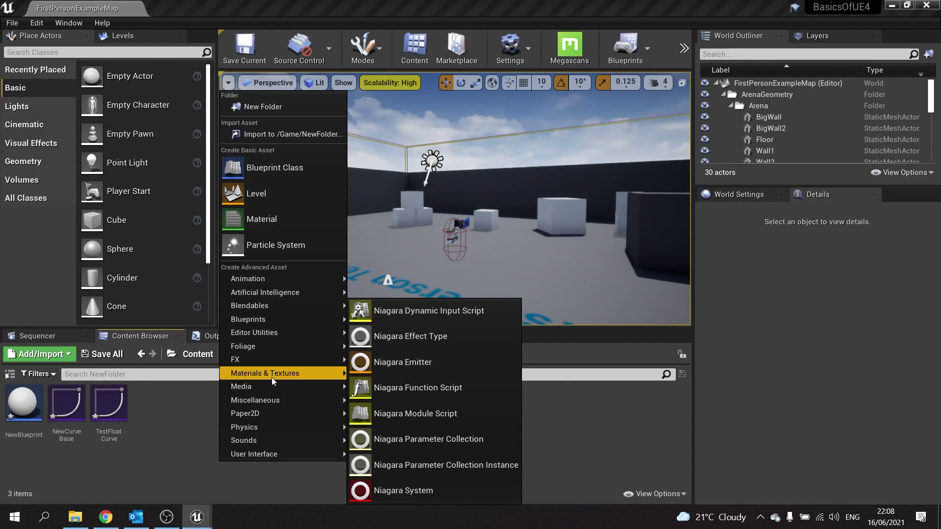
{"action": "mouse_move", "coordinate": [292, 390]}
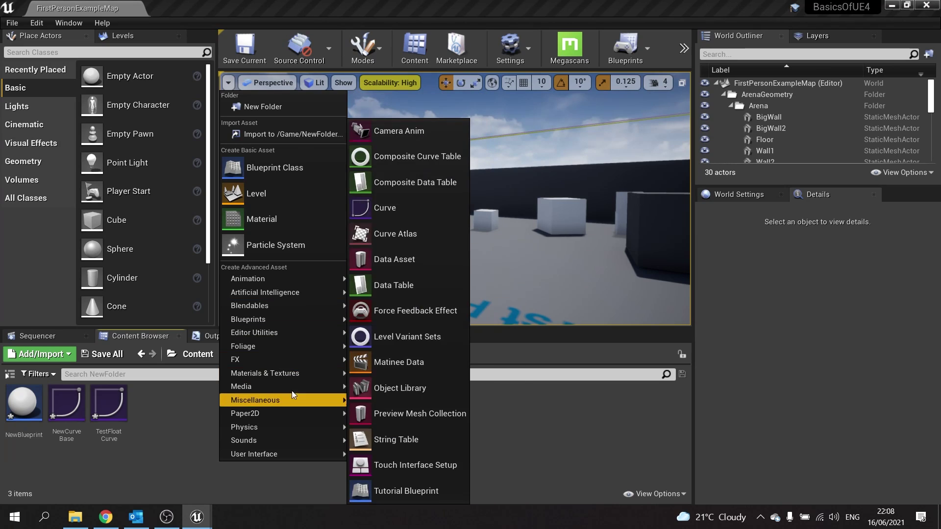
{"action": "left_click", "coordinate": [393, 210]}
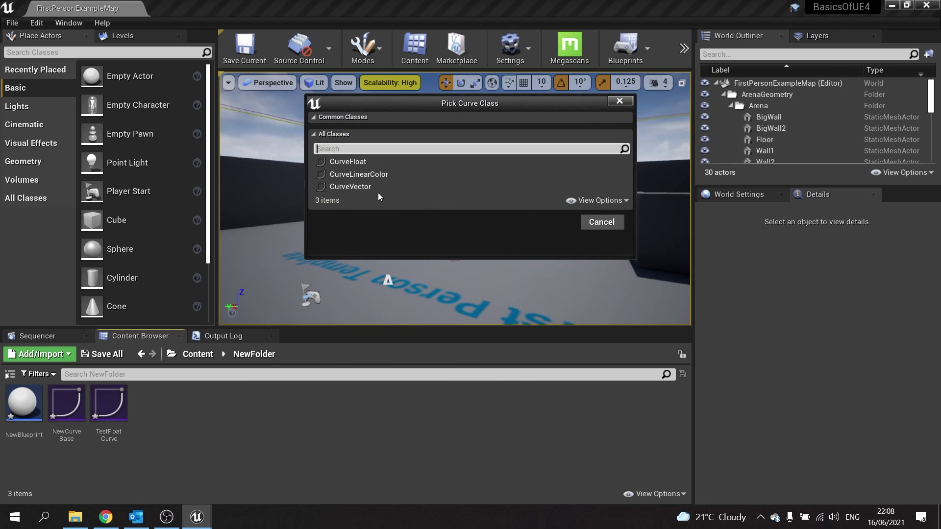
{"action": "left_click", "coordinate": [378, 174]}
{"action": "left_click", "coordinate": [554, 222]}
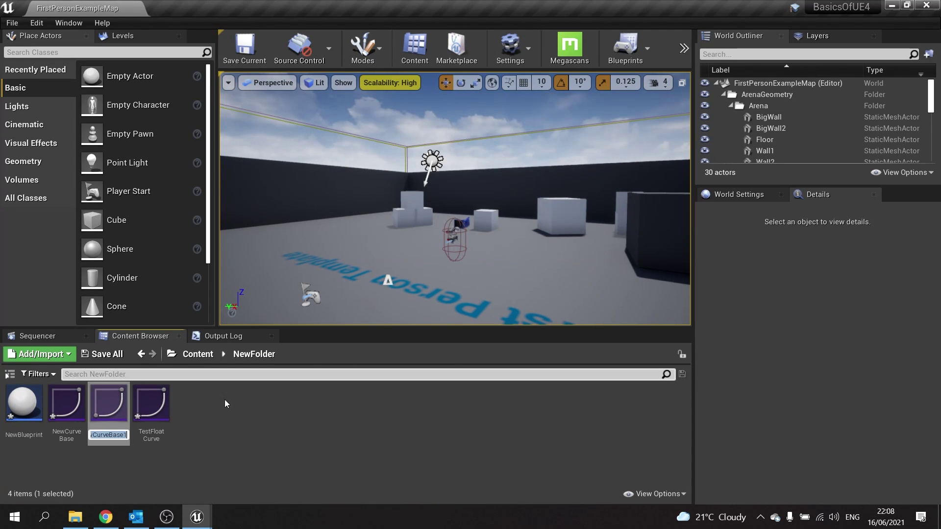
{"action": "double_click", "coordinate": [94, 401]}
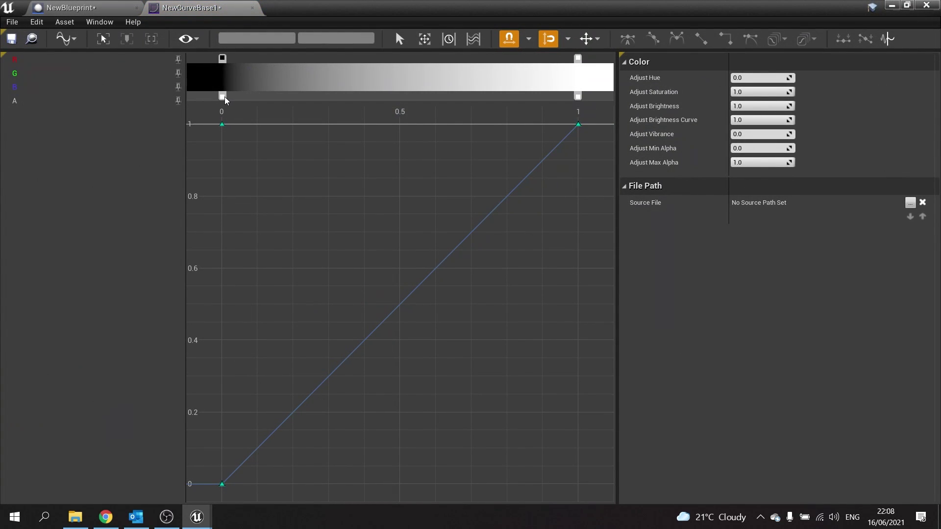
{"action": "left_click", "coordinate": [223, 59]}
Step: Set the gradient's starting colour stop to a bright purple
{"action": "double_click", "coordinate": [223, 59]}
{"action": "left_click", "coordinate": [275, 114]}
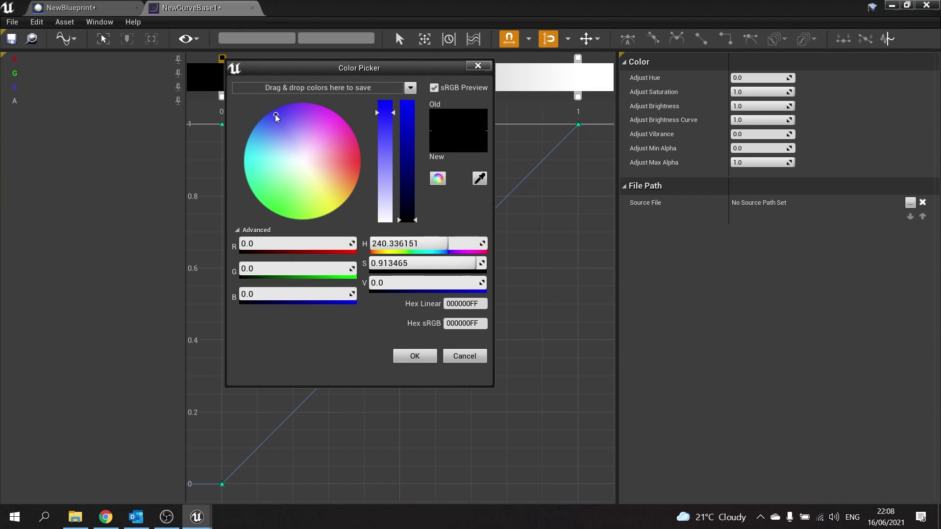
{"action": "left_click", "coordinate": [415, 357]}
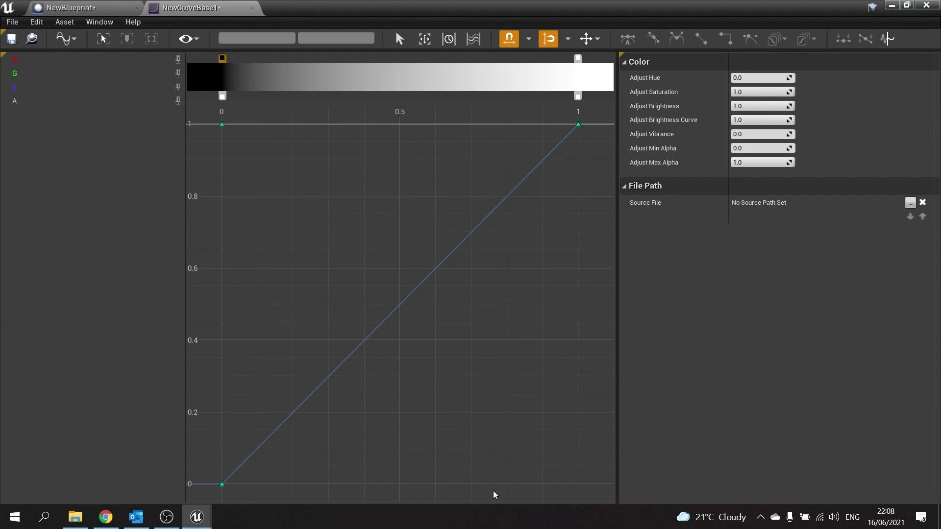
{"action": "double_click", "coordinate": [221, 60]}
{"action": "left_click", "coordinate": [280, 115]}
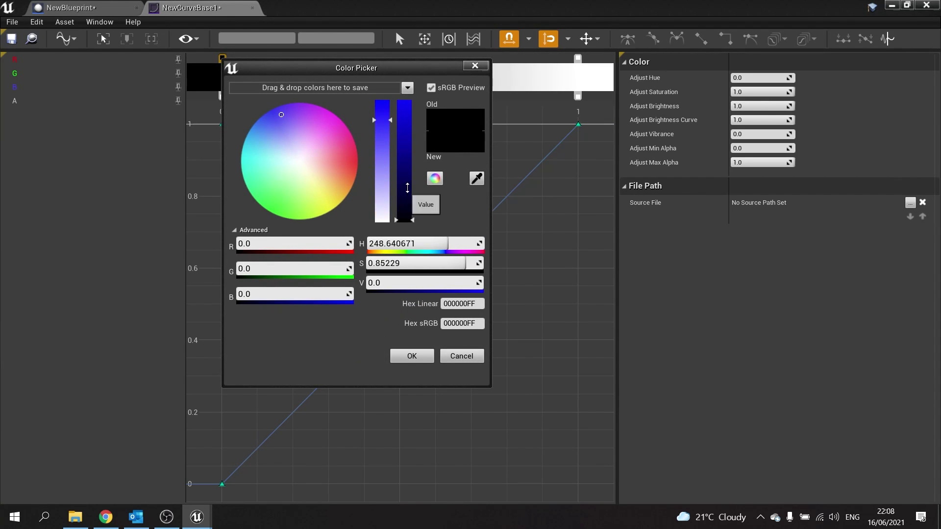
{"action": "left_click_drag", "start_coordinate": [405, 218], "coordinate": [405, 126]}
{"action": "left_click", "coordinate": [411, 356]}
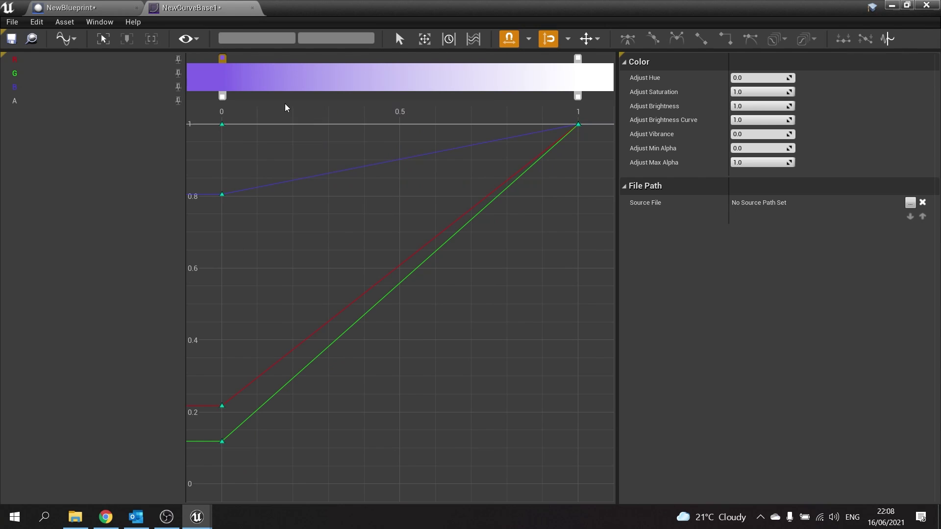
Step: Add a light green stop near 0.35 and another stop near 0.8 holding the green
{"action": "left_click", "coordinate": [346, 57]}
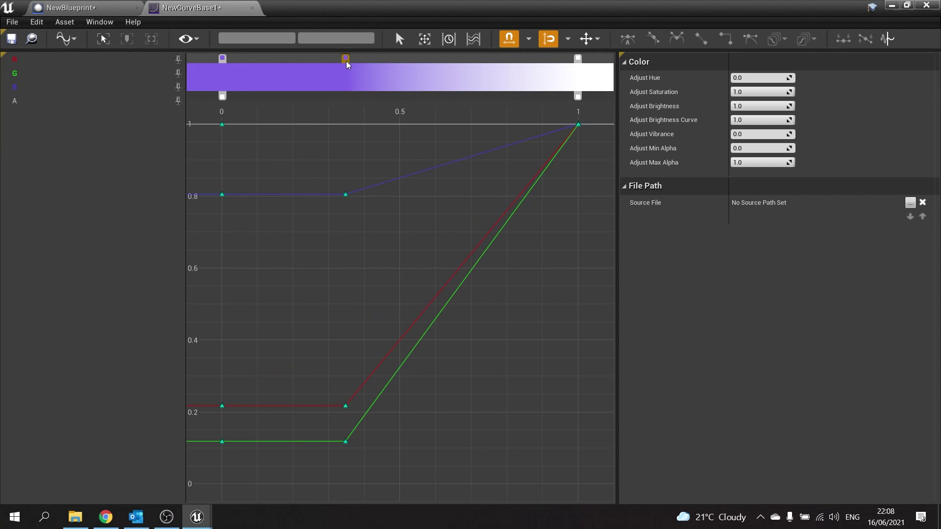
{"action": "left_click_drag", "start_coordinate": [346, 60], "coordinate": [379, 61]}
{"action": "double_click", "coordinate": [378, 60]}
{"action": "left_click", "coordinate": [457, 178]}
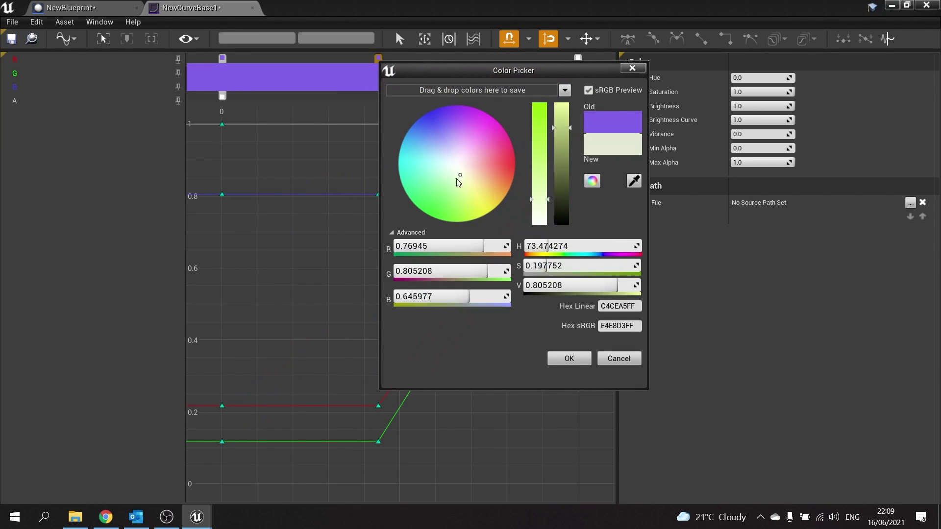
{"action": "left_click", "coordinate": [431, 195]}
{"action": "left_click", "coordinate": [569, 359]}
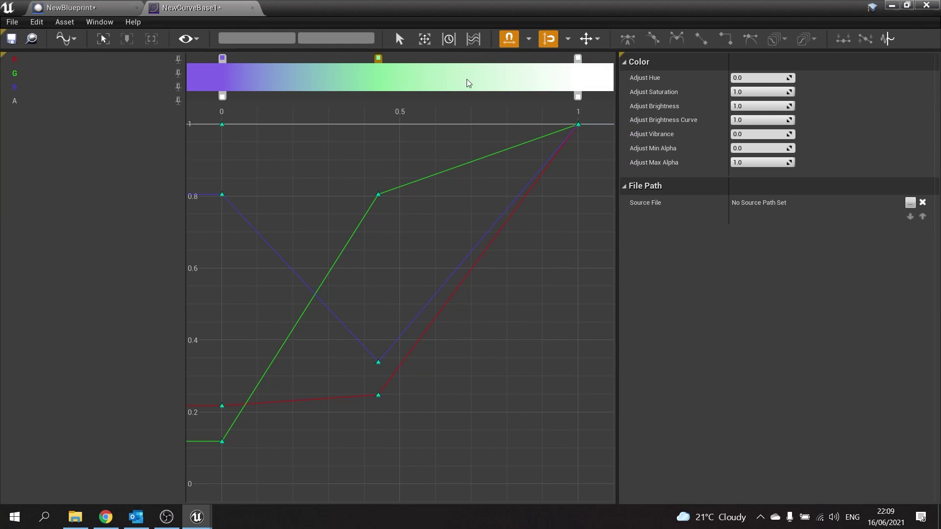
{"action": "left_click", "coordinate": [511, 58]}
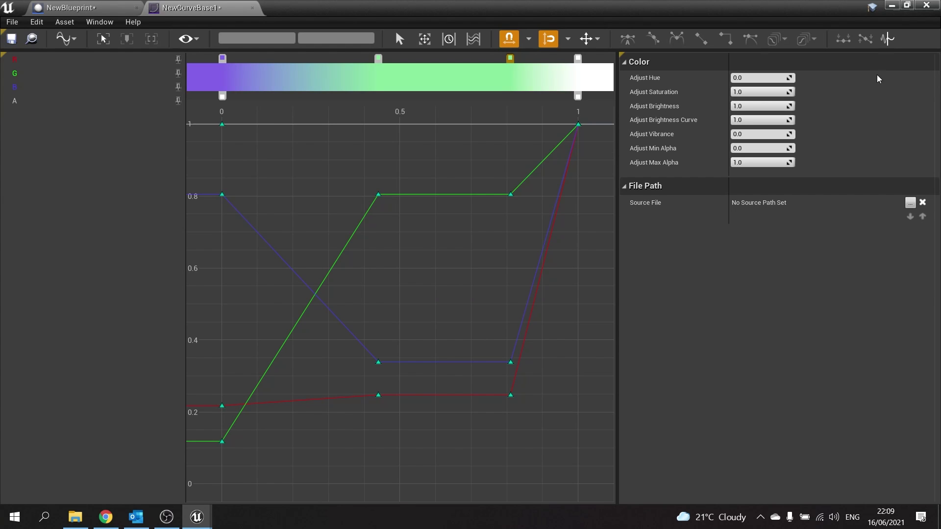
Step: Open the sky sphere's BP_Sky_Sphere and inspect its Horizon color curve, defaulting to C_Sky_Horizon_Color
{"action": "left_click", "coordinate": [925, 11]}
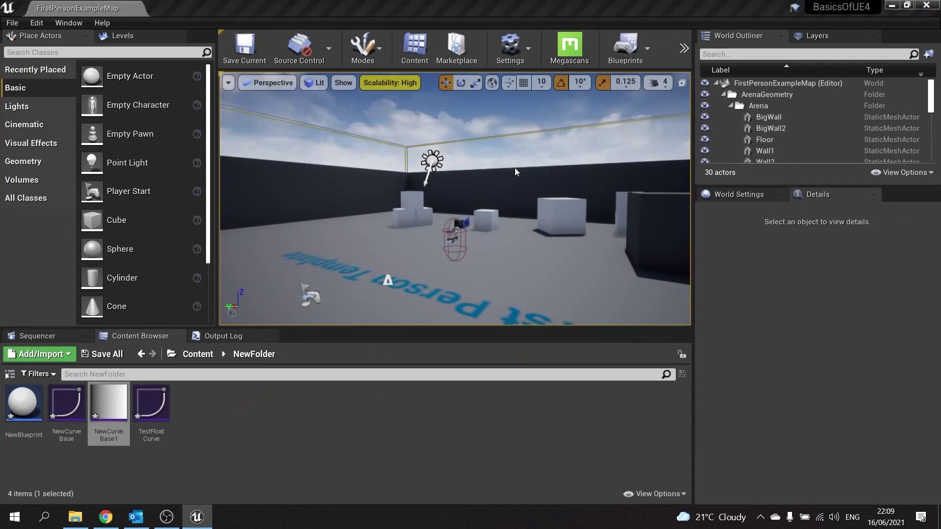
{"action": "right_click", "coordinate": [478, 112]}
{"action": "key", "text": "Escape"}
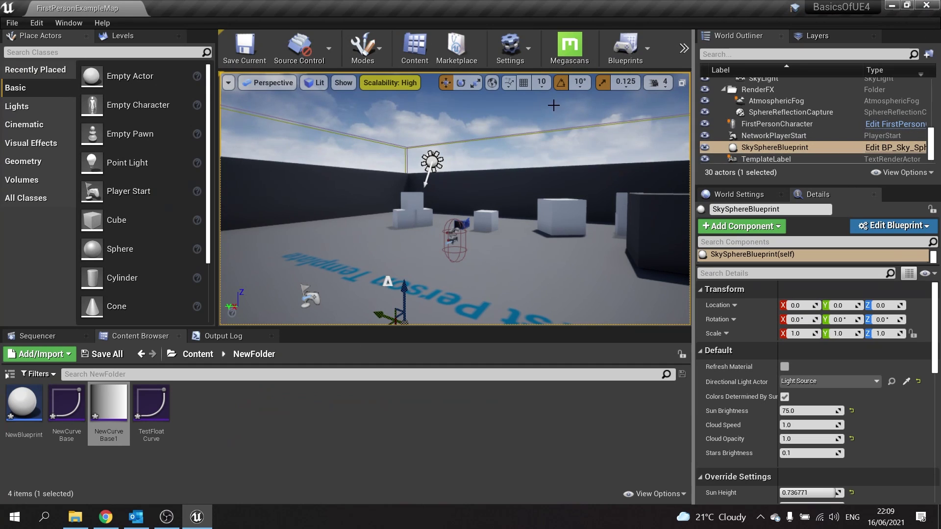
{"action": "left_click", "coordinate": [911, 148]}
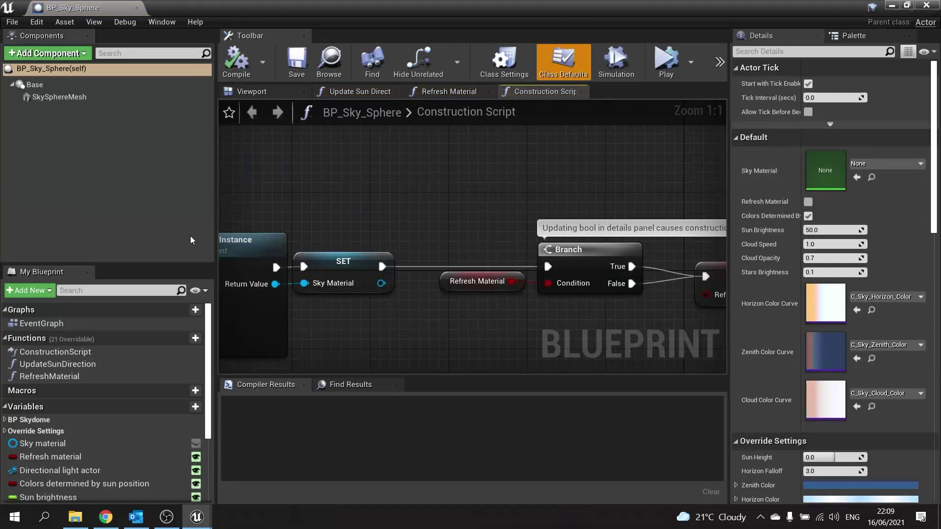
{"action": "scroll", "coordinate": [114, 451], "scroll_direction": "down", "scroll_amount": 5}
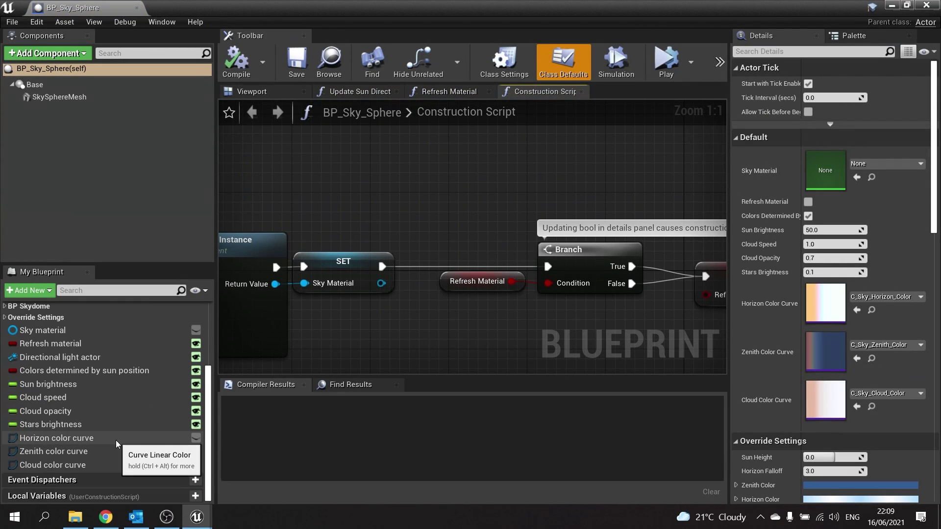
{"action": "left_click", "coordinate": [116, 440]}
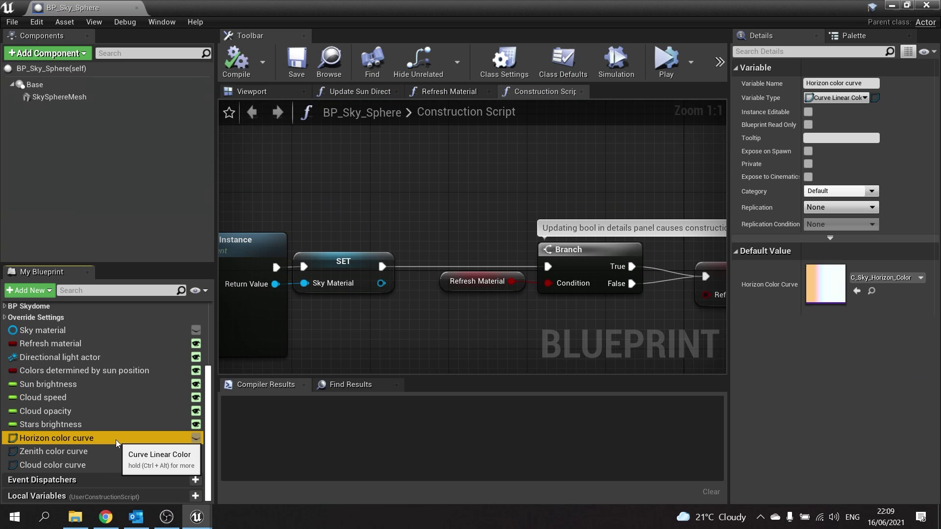
Step: Open the sky sphere's C_Sky_Horizon_Color curve from its Horizon Color Curve thumbnail to view the gradient
{"action": "double_click", "coordinate": [832, 290]}
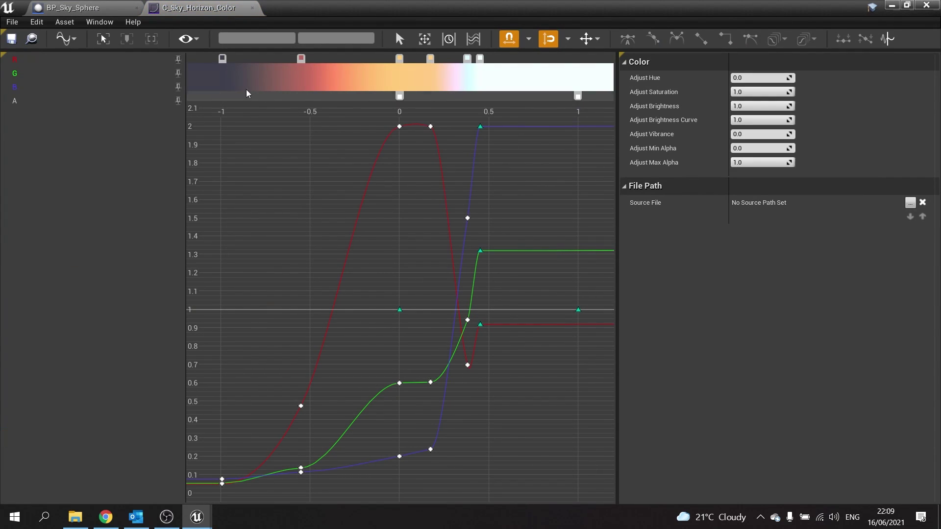